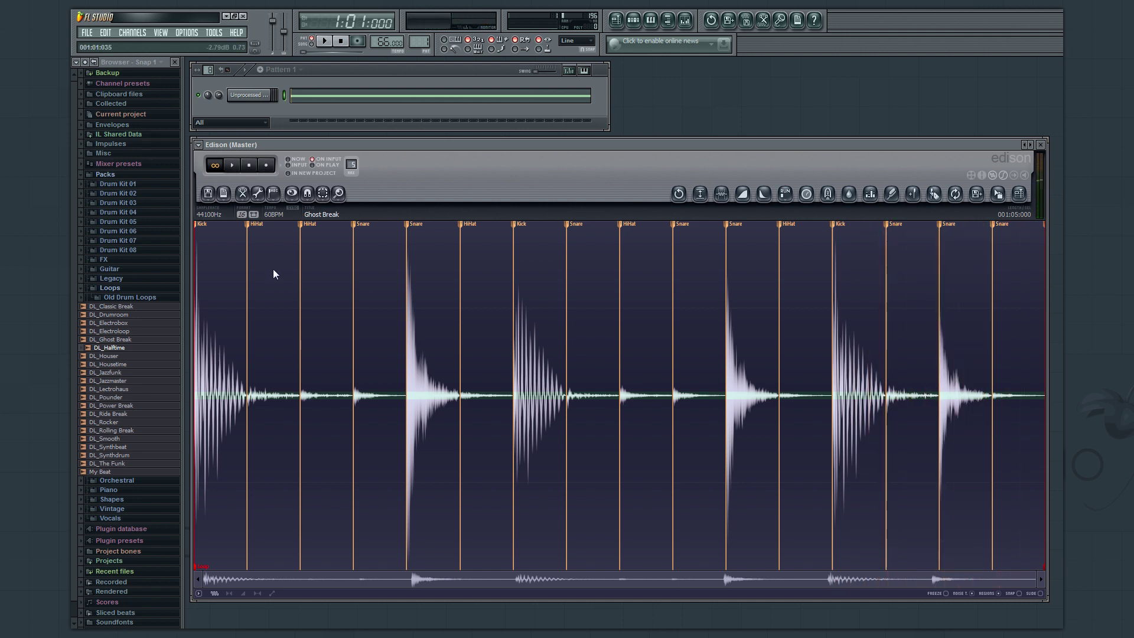
pyautogui.click(241, 194)
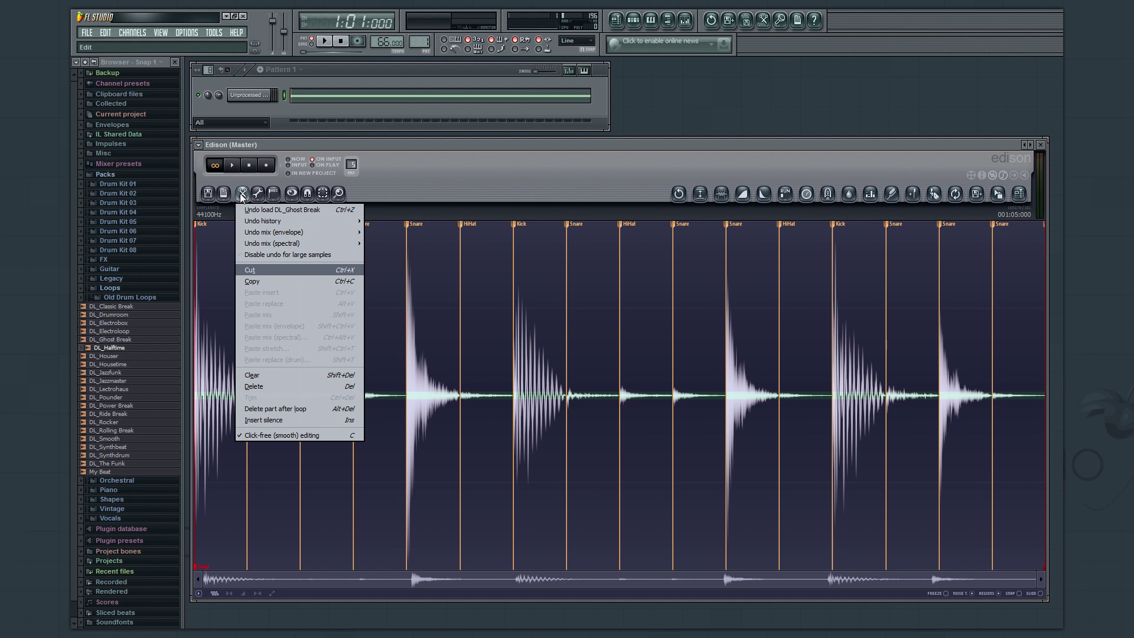
pyautogui.click(241, 195)
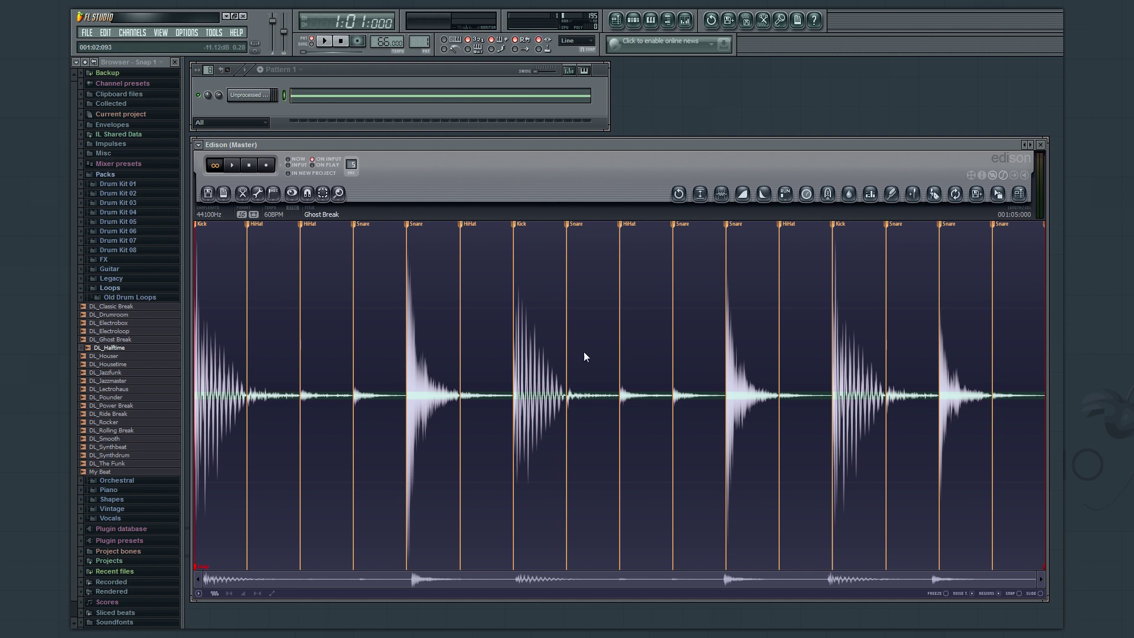
# - Select a range of the Ghost Break waveform and extend both edges so it spans about 001:01:026 to 001:04:062
pyautogui.moveTo(354, 303); pyautogui.dragTo(396, 326)
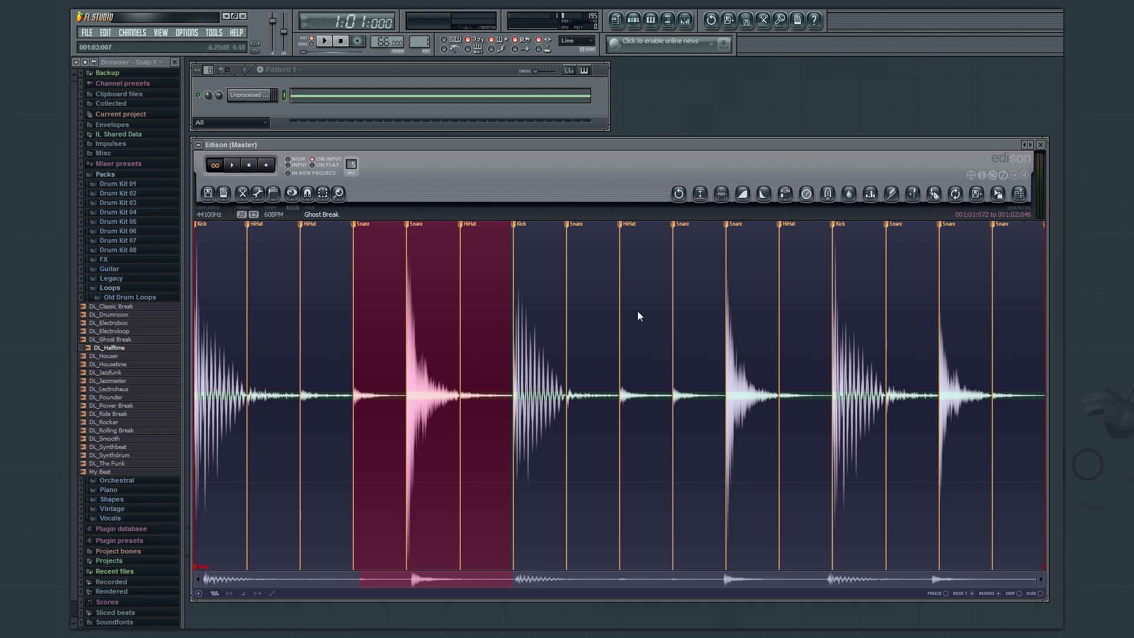
pyautogui.moveTo(638, 316); pyautogui.dragTo(881, 369)
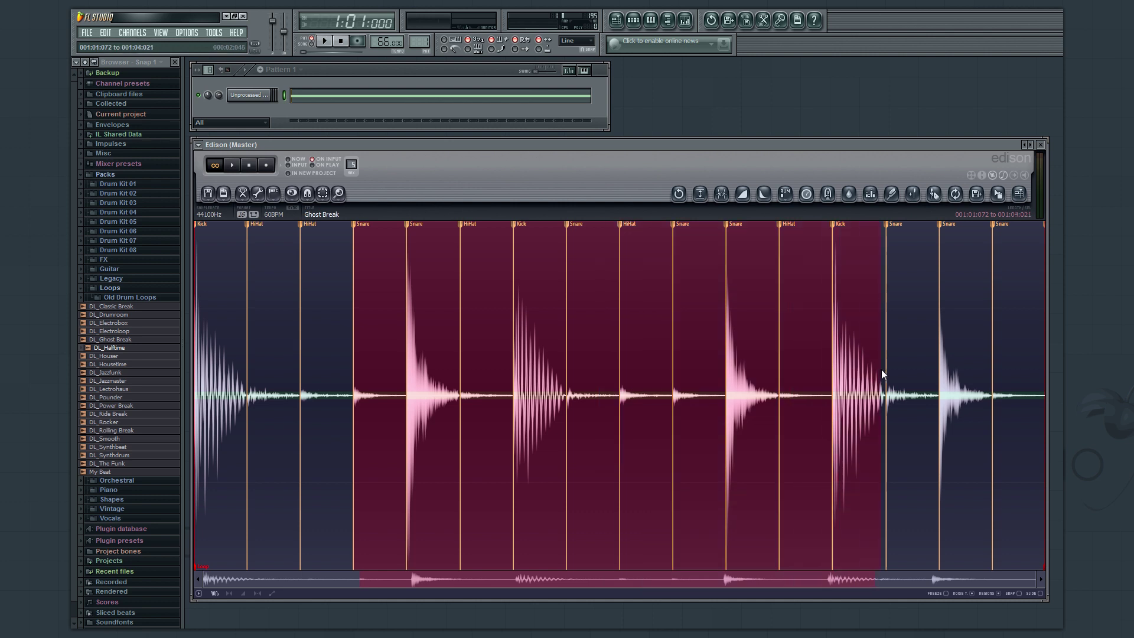
pyautogui.rightClick(269, 370)
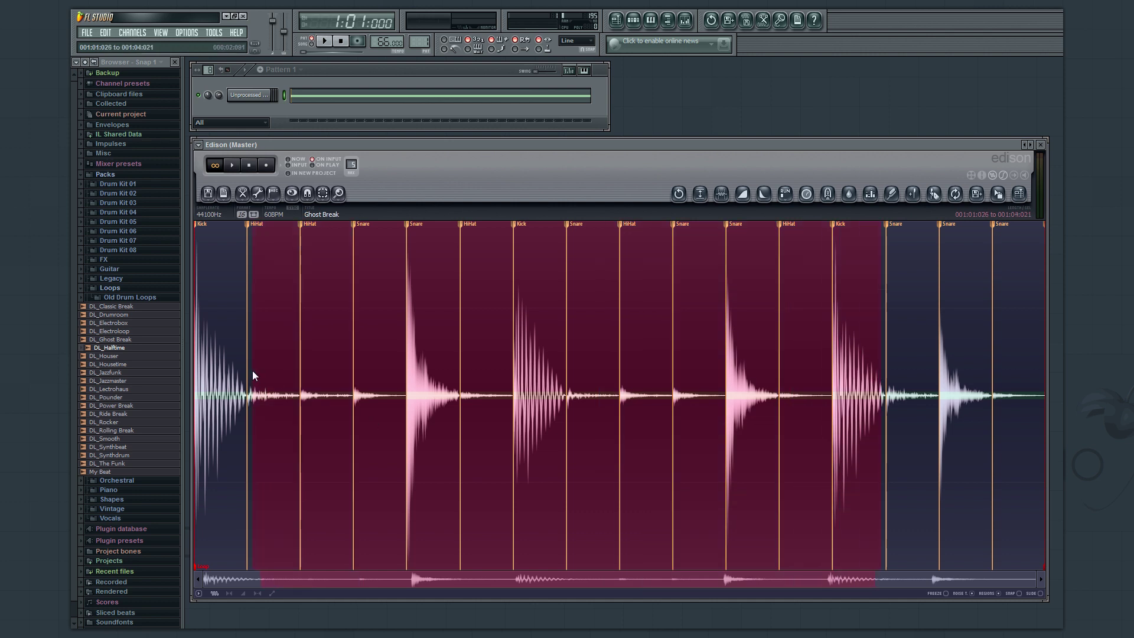
pyautogui.rightClick(972, 370)
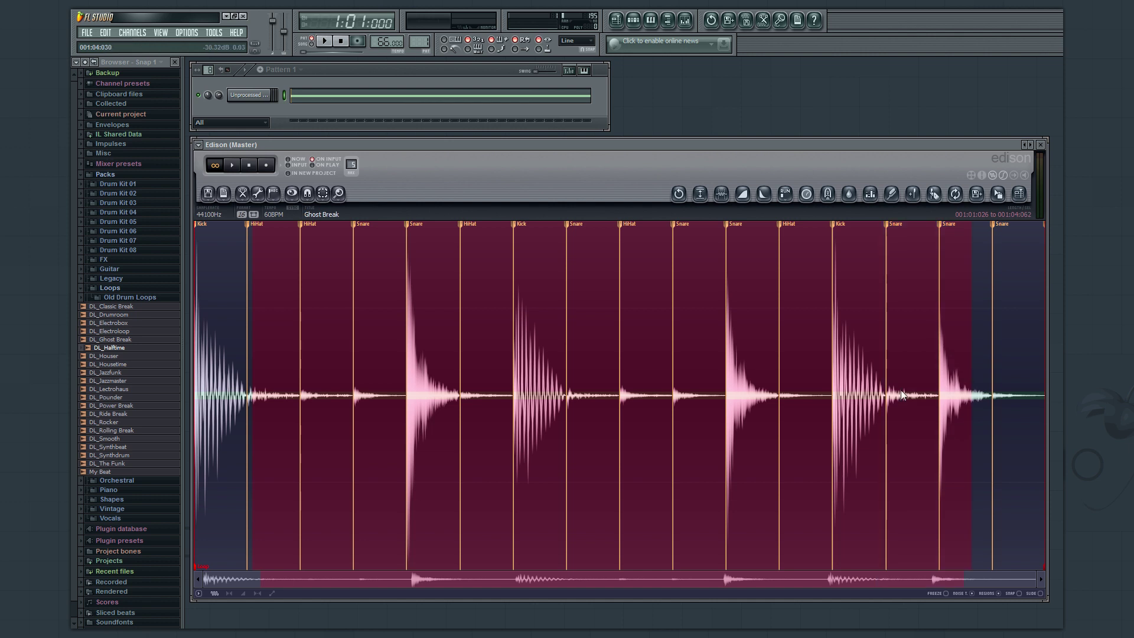
# - Make several fresh range selections in the waveform, ending with one extended to span about 001:01:059 to 001:02:048
pyautogui.moveTo(980, 367); pyautogui.dragTo(1044, 374)
pyautogui.moveTo(581, 368); pyautogui.dragTo(692, 383)
pyautogui.moveTo(327, 376); pyautogui.dragTo(431, 378)
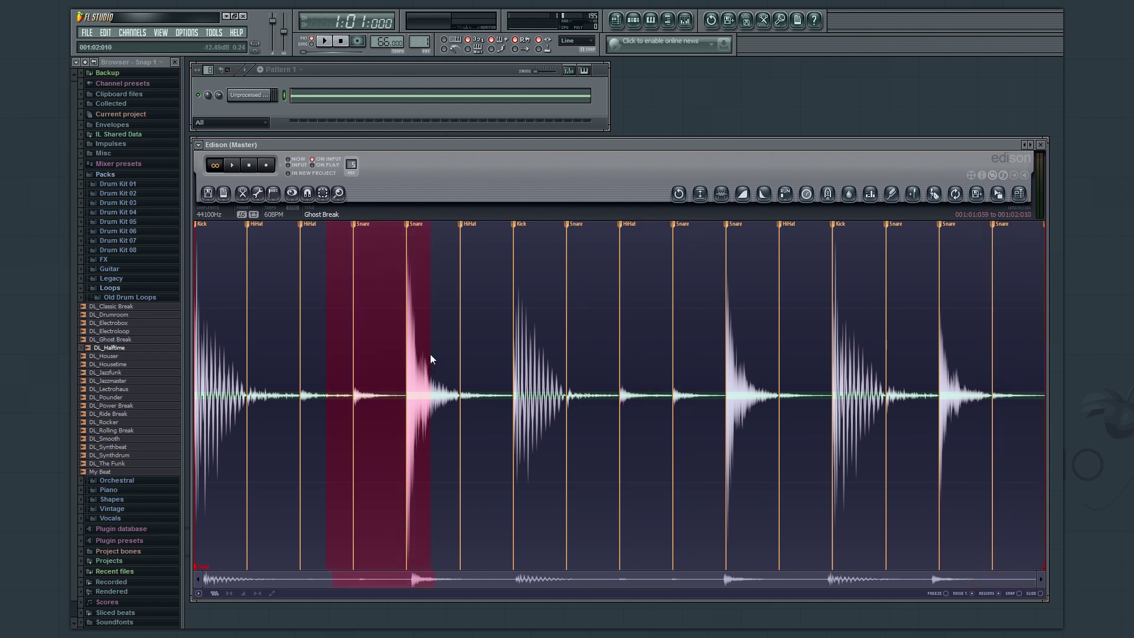
pyautogui.moveTo(429, 352); pyautogui.dragTo(463, 360)
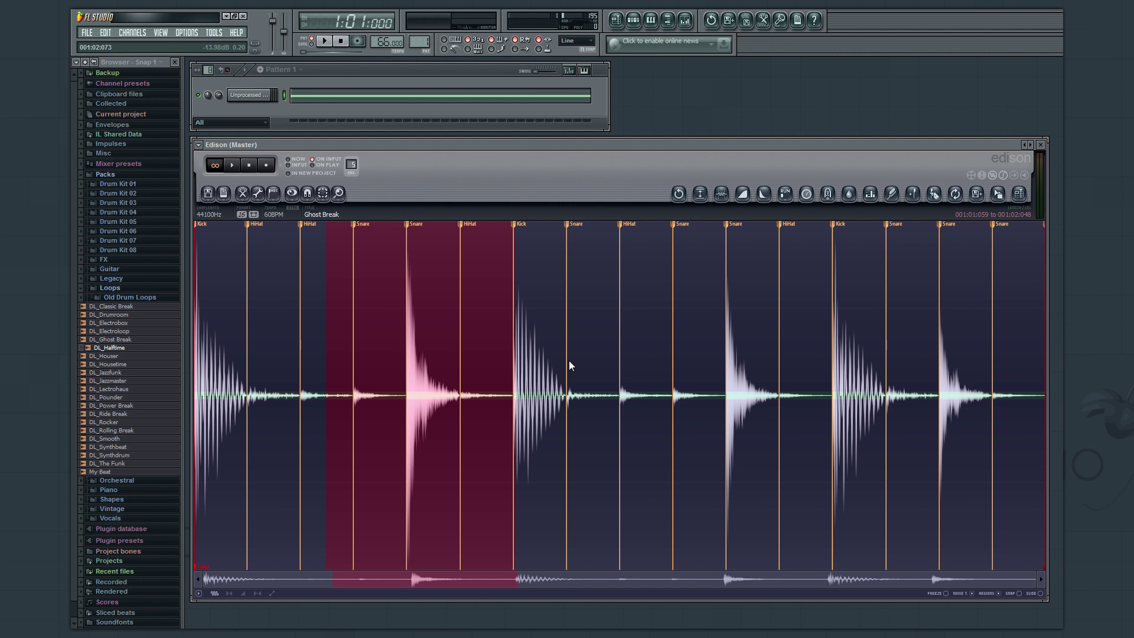
# - Deselect the current range, and select and deselect another range around the middle of the waveform
pyautogui.click(322, 195)
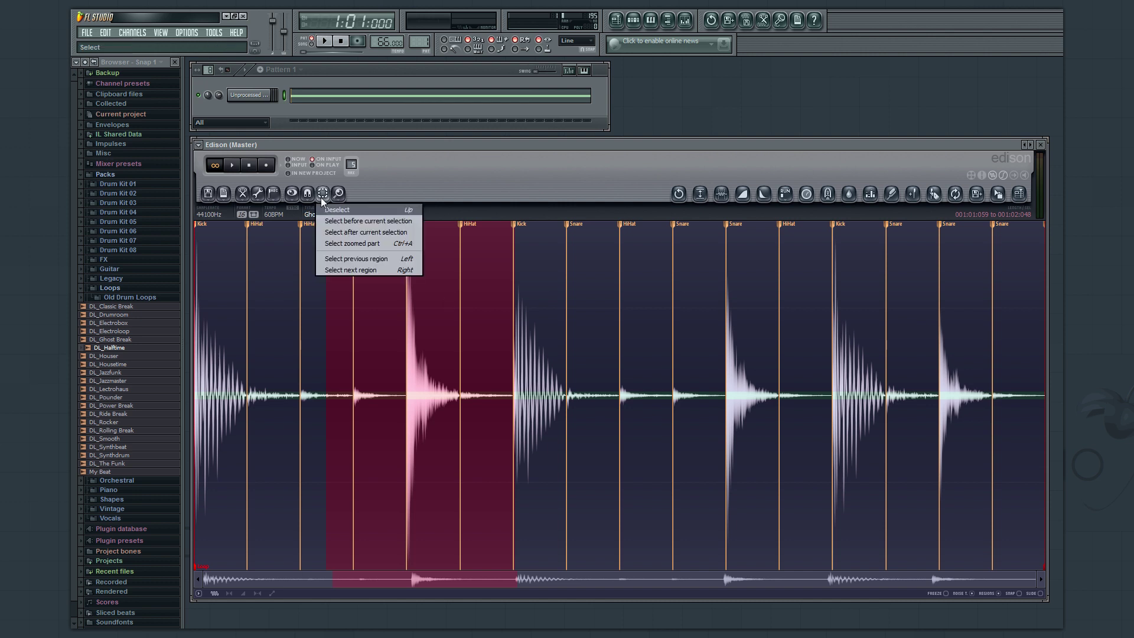
pyautogui.click(359, 211)
pyautogui.moveTo(582, 363); pyautogui.dragTo(777, 373)
pyautogui.hotkey('ctrl', 'd')
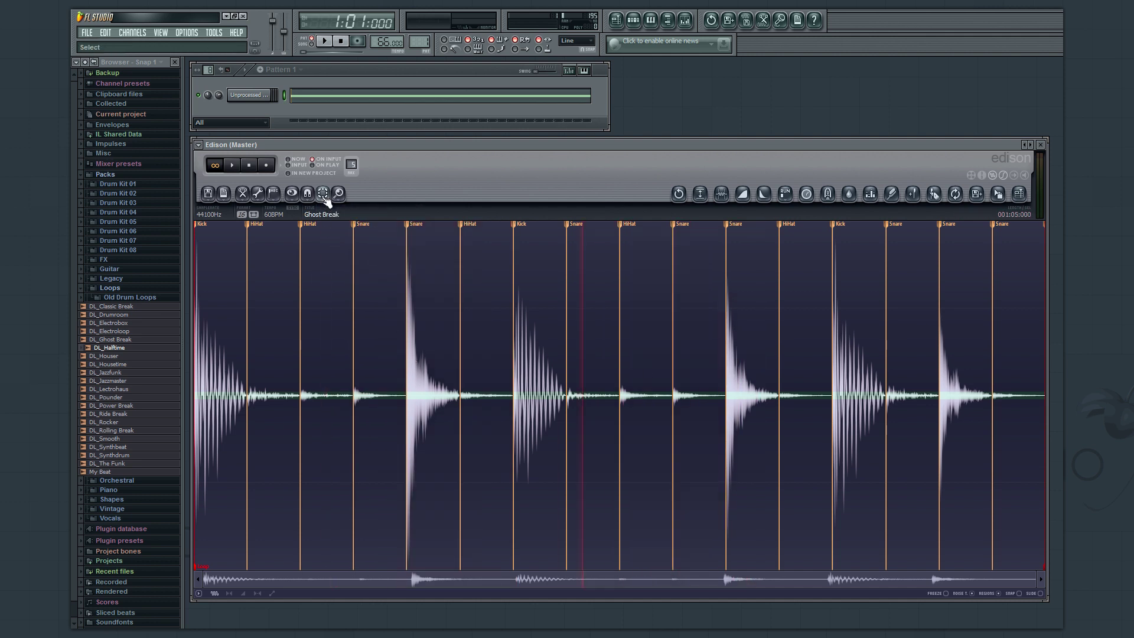
# - Select a range from about the second HiHat past the next Snare, and replace it with the audio before it and the audio after that
pyautogui.moveTo(305, 256); pyautogui.dragTo(384, 266)
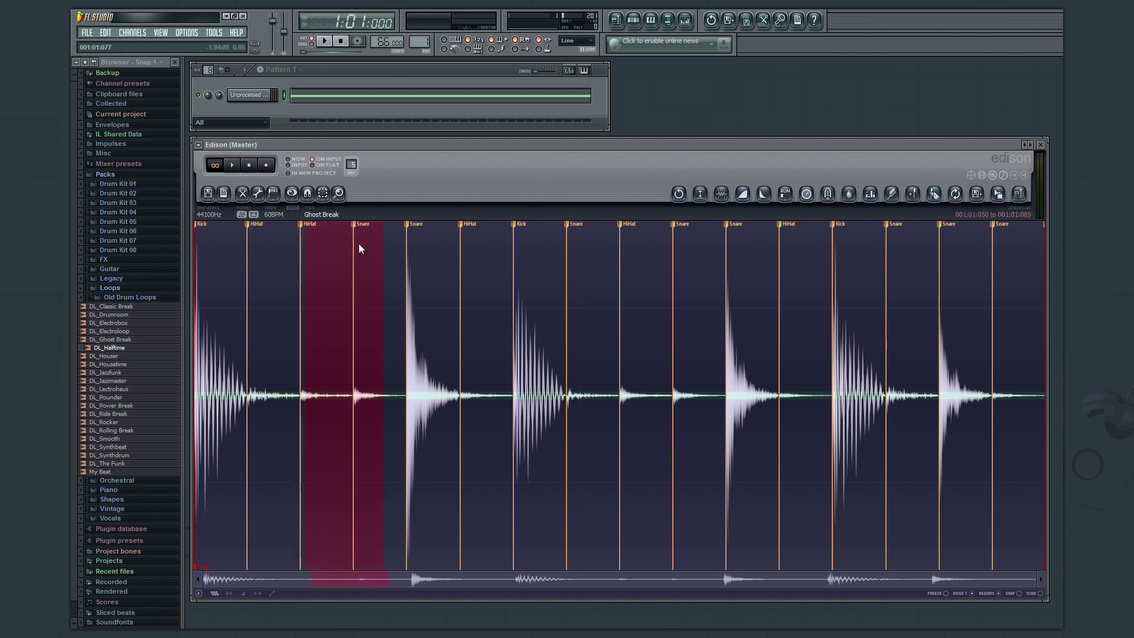
pyautogui.click(323, 193)
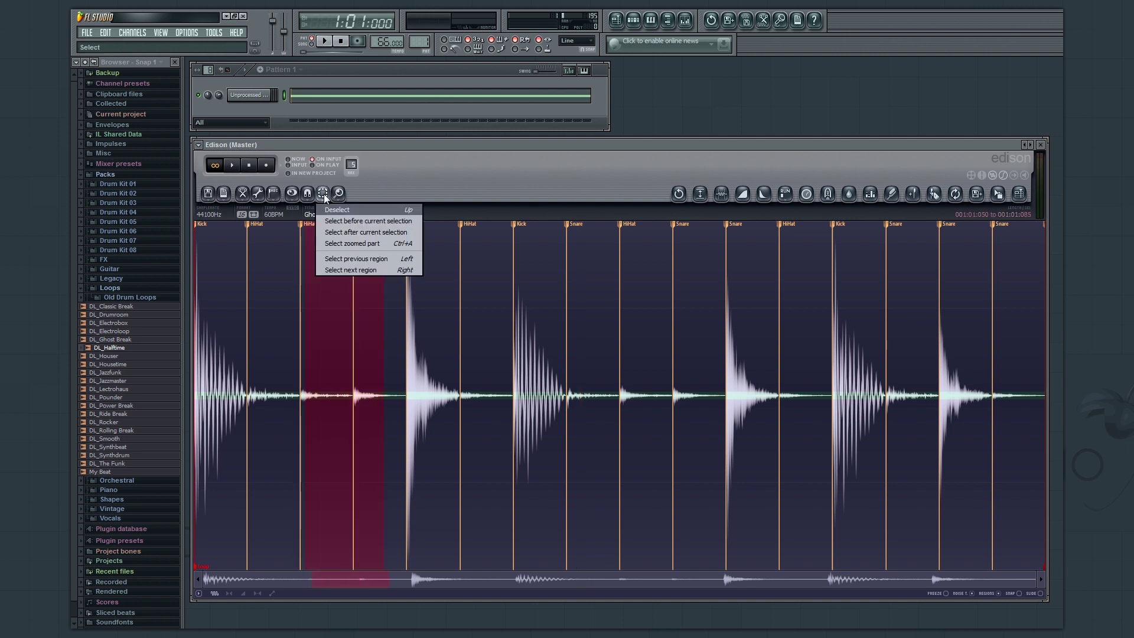
pyautogui.click(374, 223)
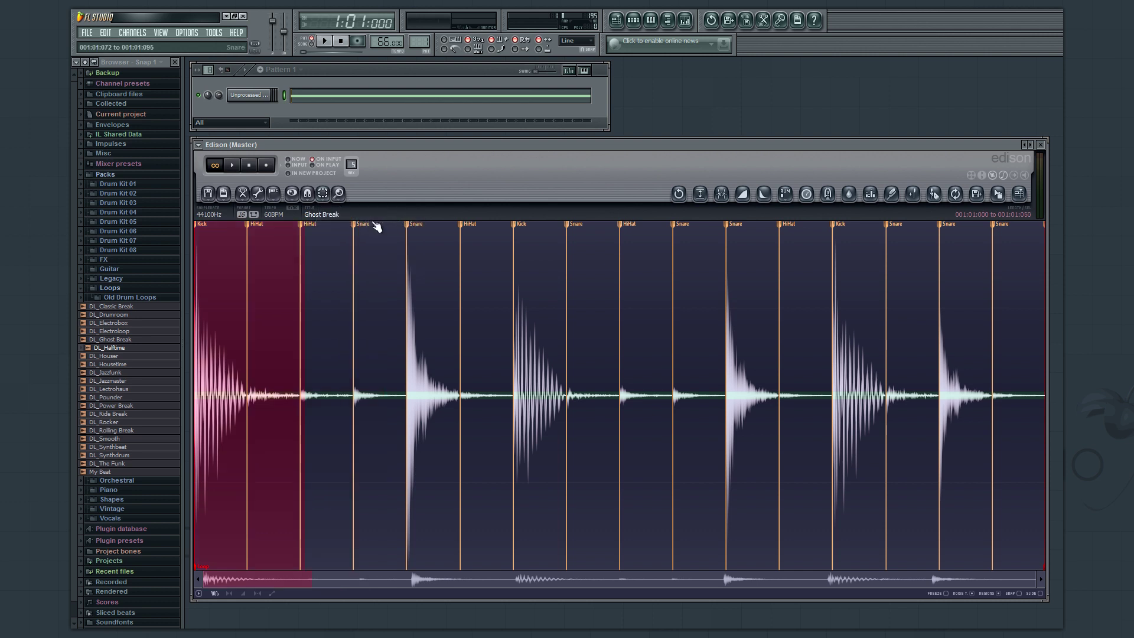
pyautogui.click(323, 195)
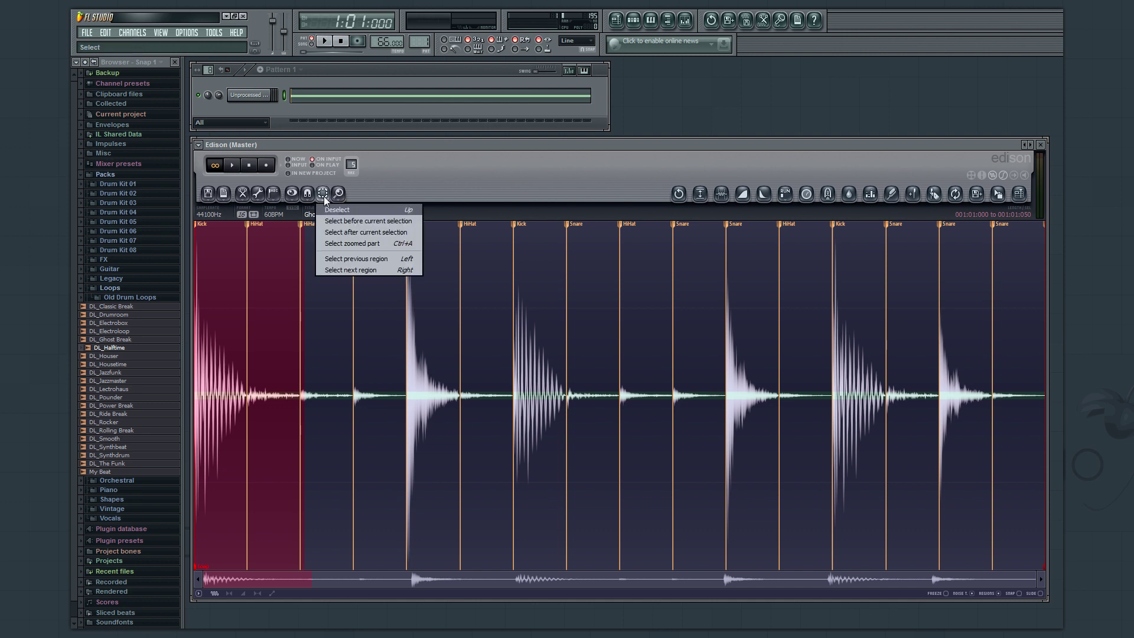
pyautogui.click(400, 234)
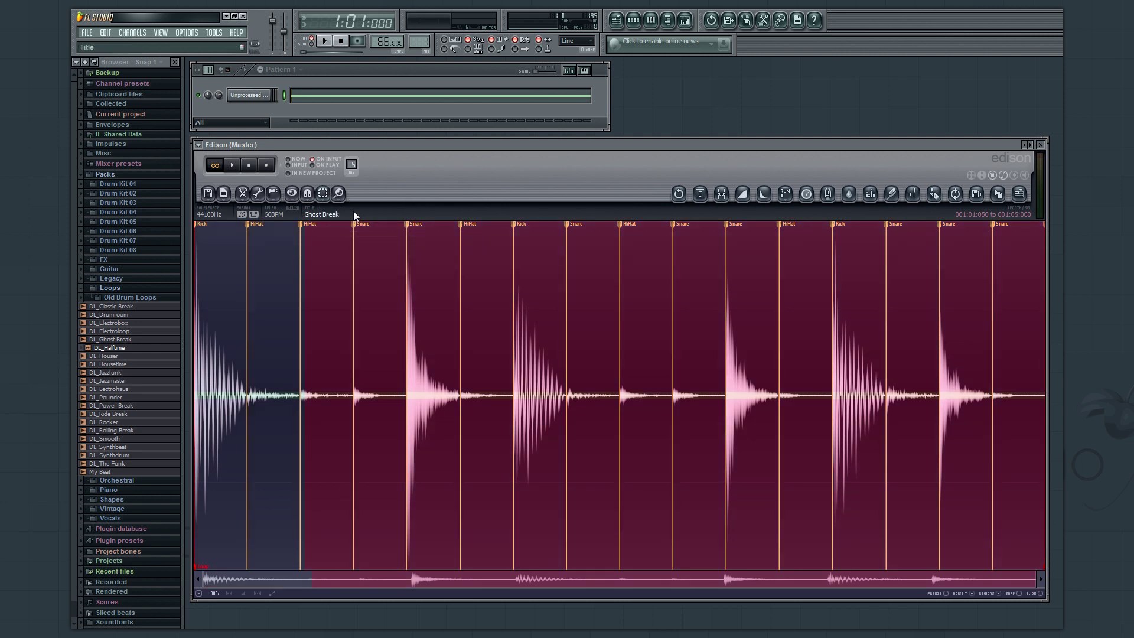
# - Zoom in on roughly the first third of the sample and select the zoomed part
pyautogui.moveTo(1031, 580); pyautogui.dragTo(473, 580)
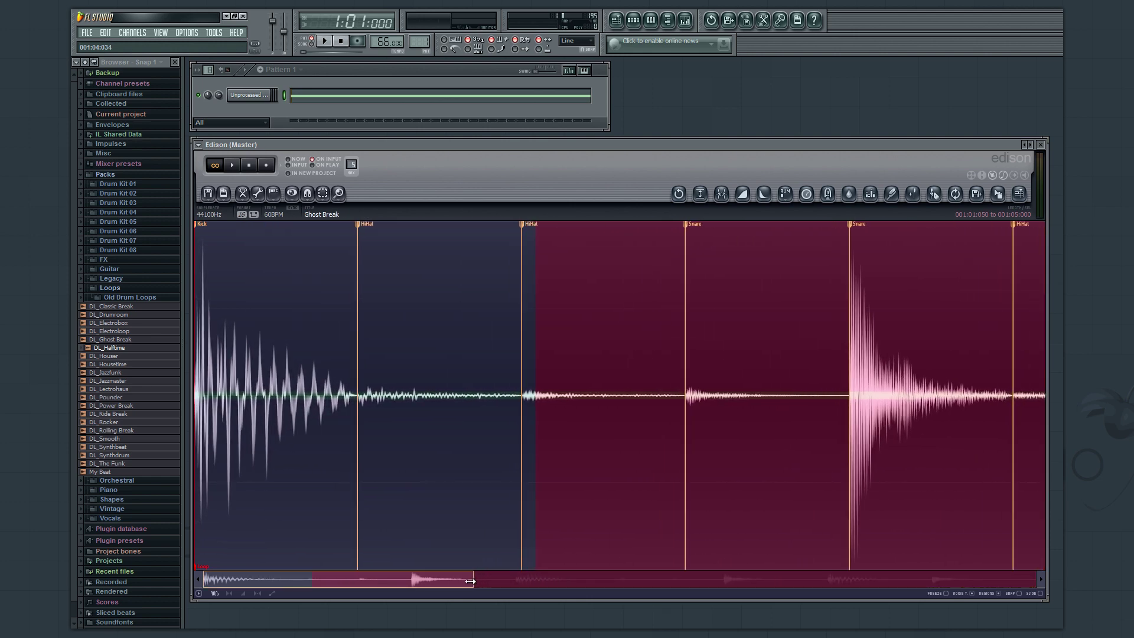
pyautogui.click(324, 194)
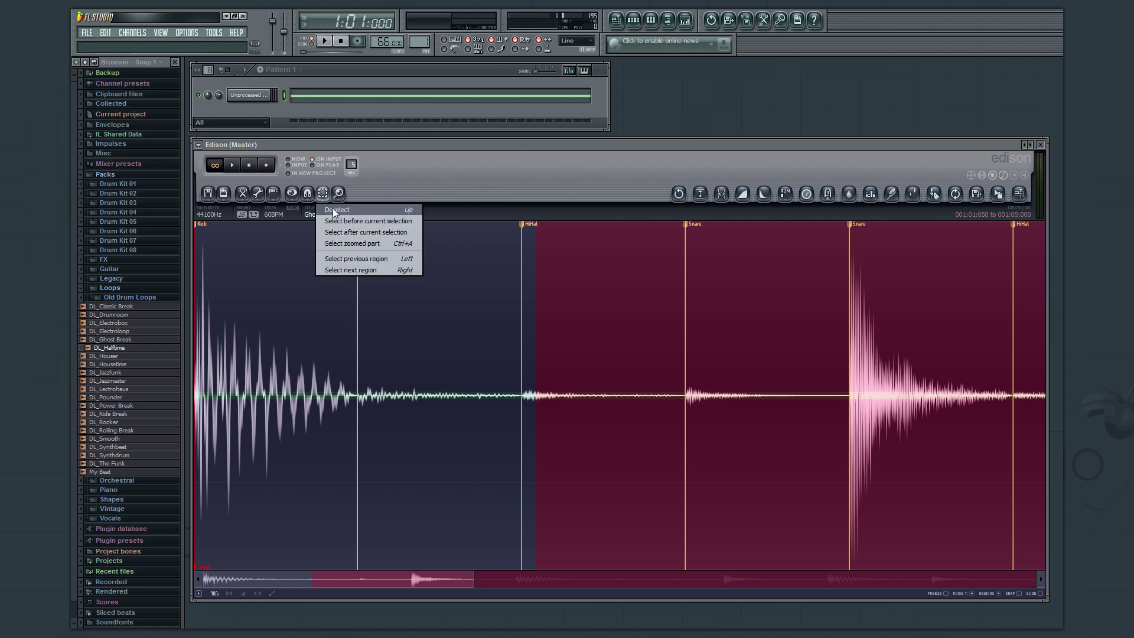
pyautogui.click(368, 243)
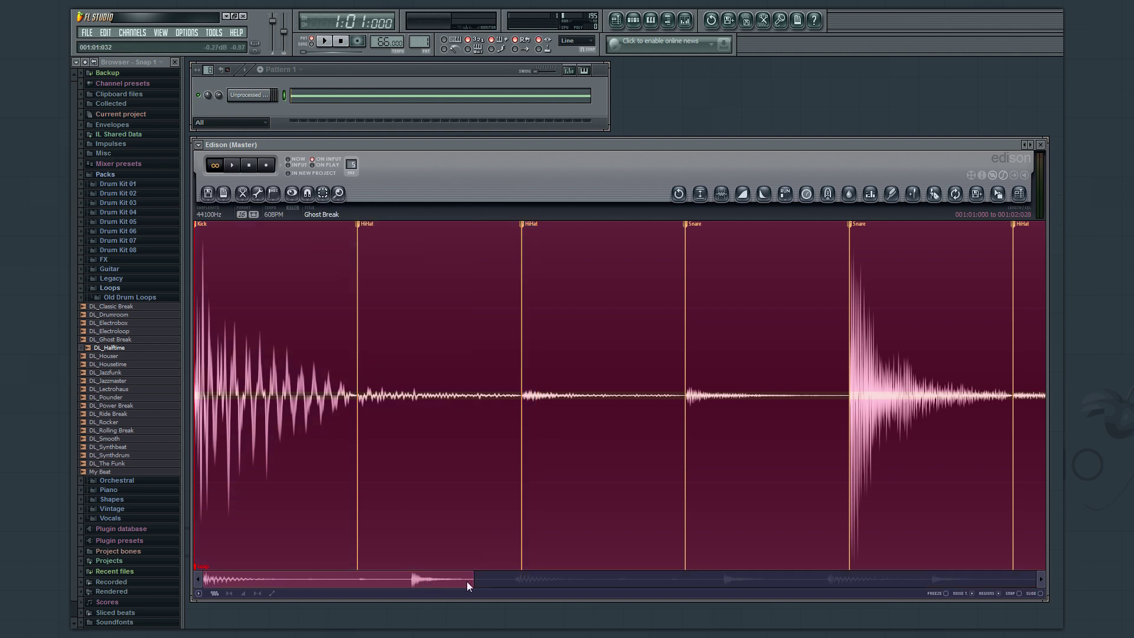
# - Widen the zoomed area to about 001:04:020 and select the zoomed part
pyautogui.moveTo(473, 581); pyautogui.dragTo(872, 581)
pyautogui.click(320, 197)
pyautogui.click(338, 241)
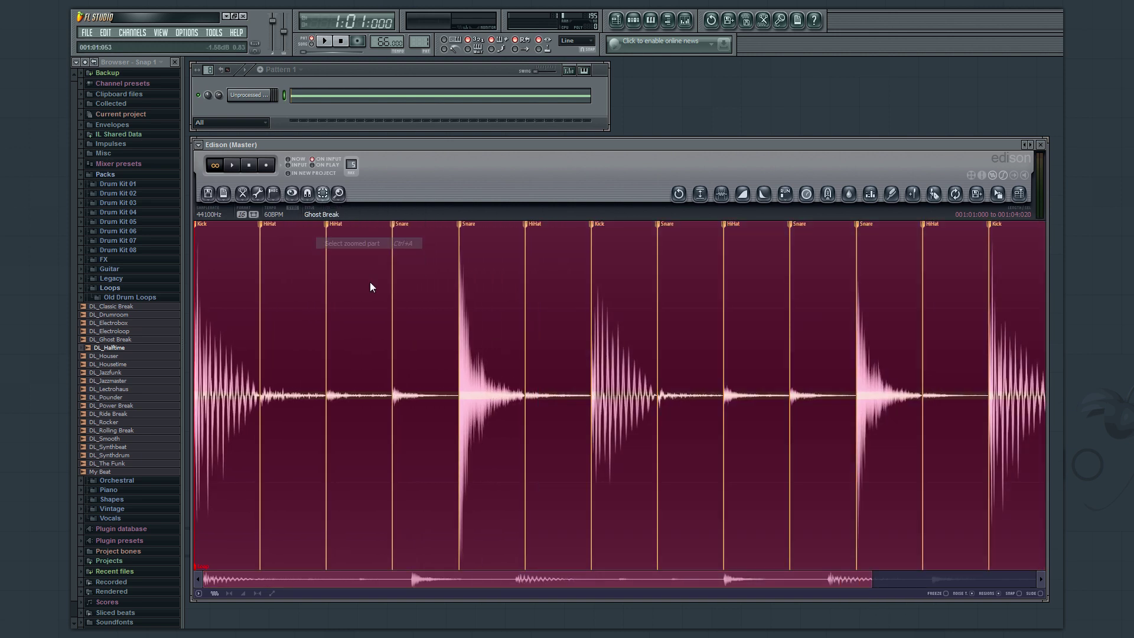
# - Zoom in on the middle of the sample and select the zoomed part, about 001:02:051 to 001:03:065
pyautogui.scroll(3, 563, 413)
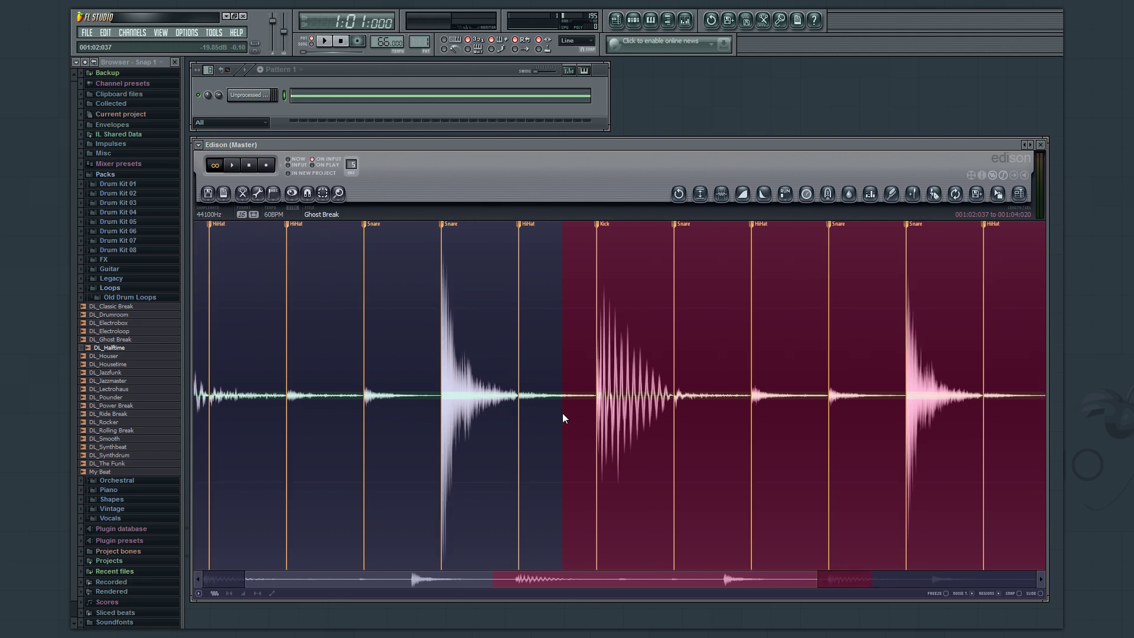
pyautogui.scroll(-4, 562, 413)
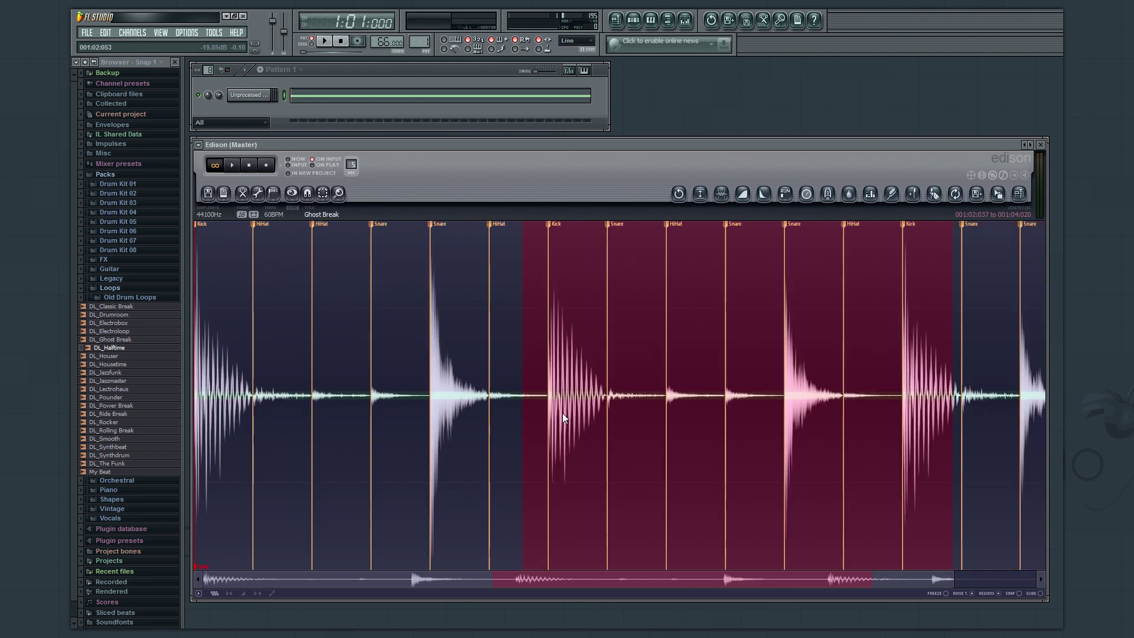
pyautogui.scroll(4, 654, 434)
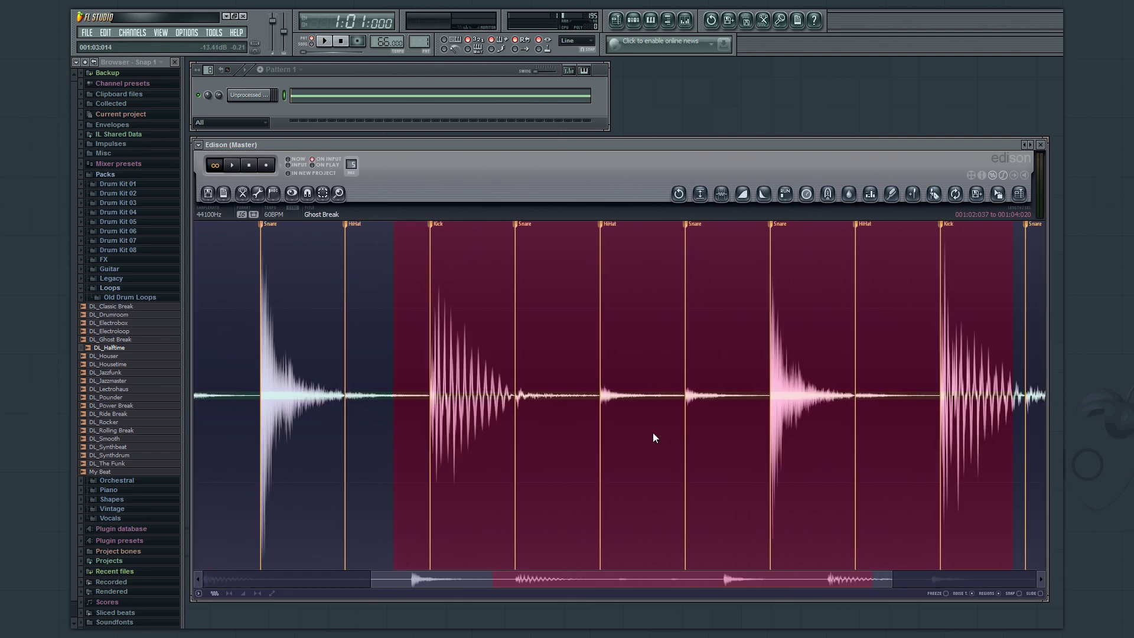
pyautogui.scroll(2, 653, 434)
pyautogui.click(323, 193)
pyautogui.click(353, 243)
pyautogui.scroll(-4, 569, 425)
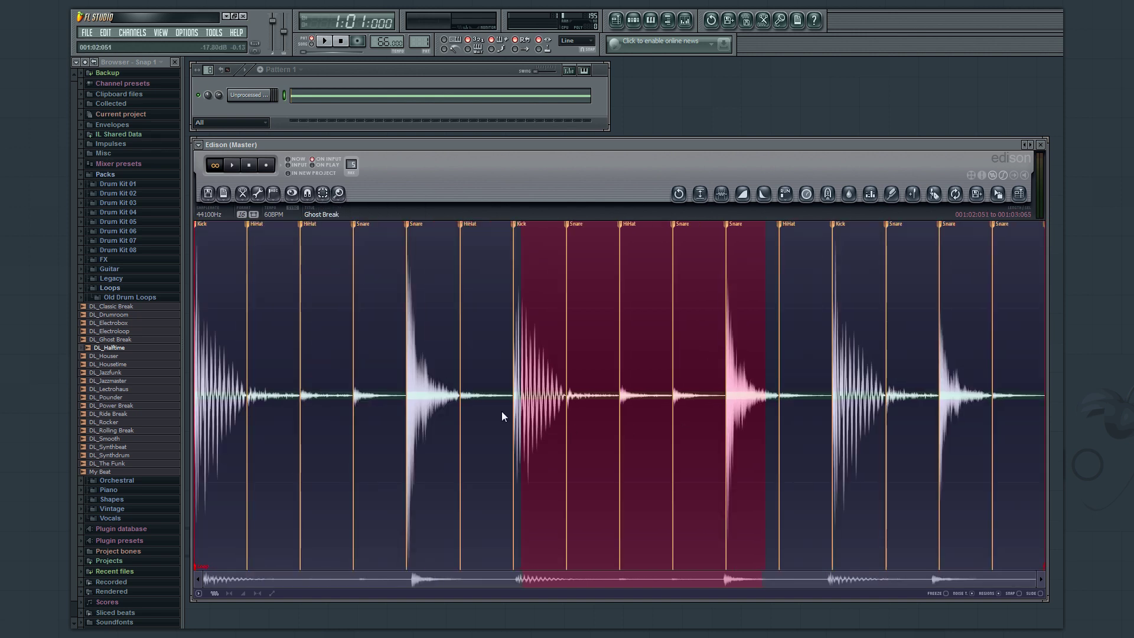
# - Cut the selected middle range out of the sample and undo the cut
pyautogui.click(242, 194)
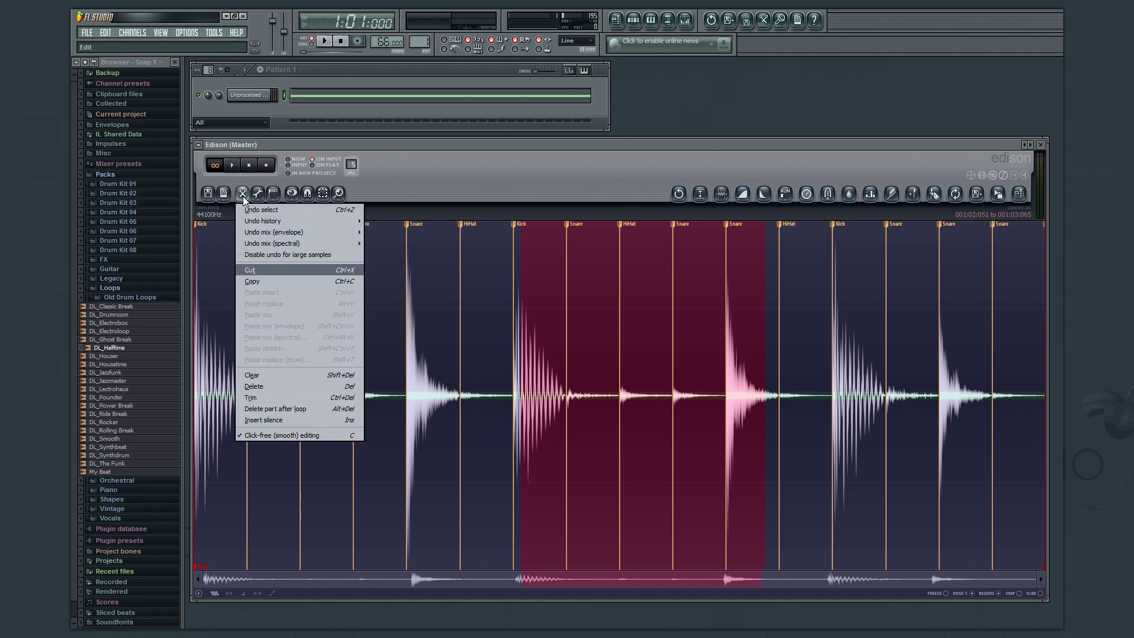
pyautogui.click(263, 273)
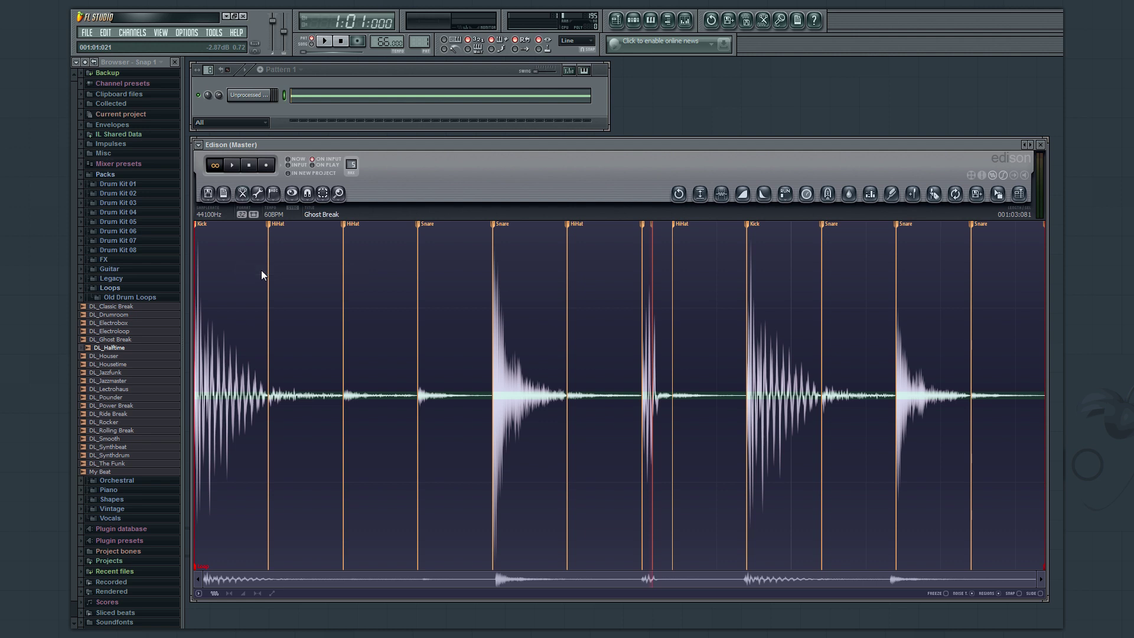
pyautogui.click(680, 201)
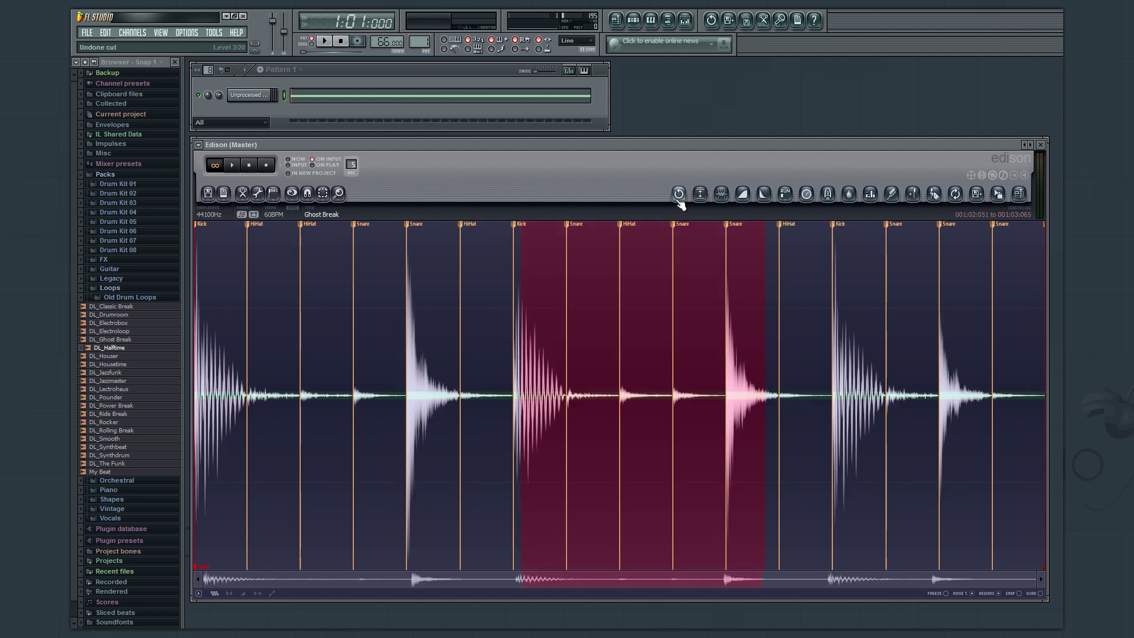
# - Adjust the selection edges to the Kick and Snare markers, 001:02:048 to 001:03:048, and copy that range
pyautogui.moveTo(522, 287); pyautogui.dragTo(516, 288)
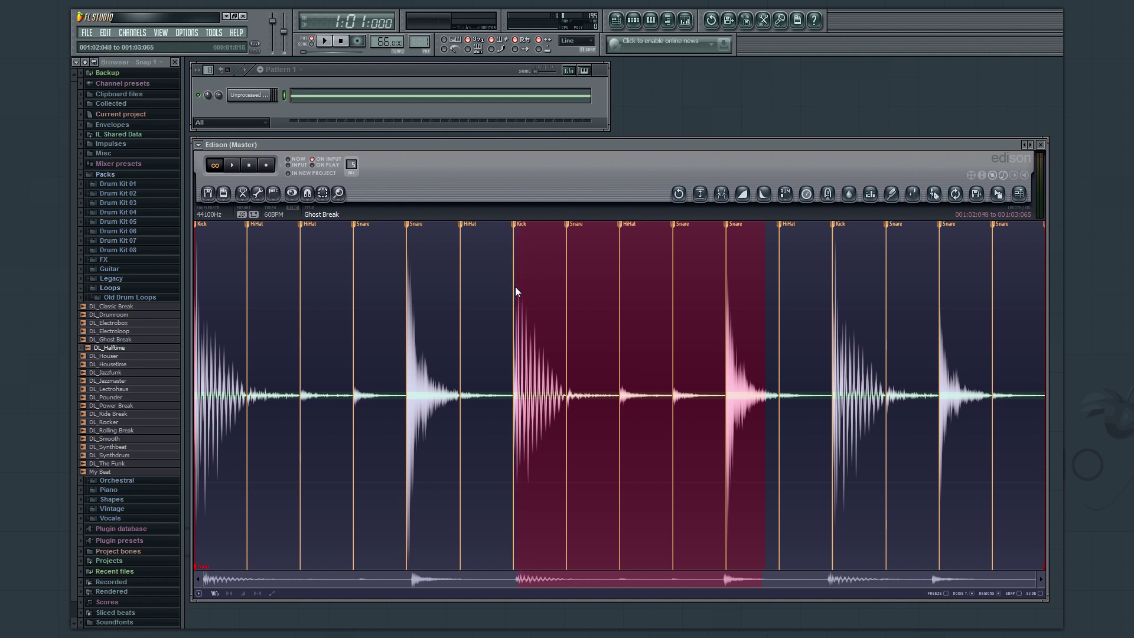
pyautogui.moveTo(767, 295); pyautogui.dragTo(761, 297)
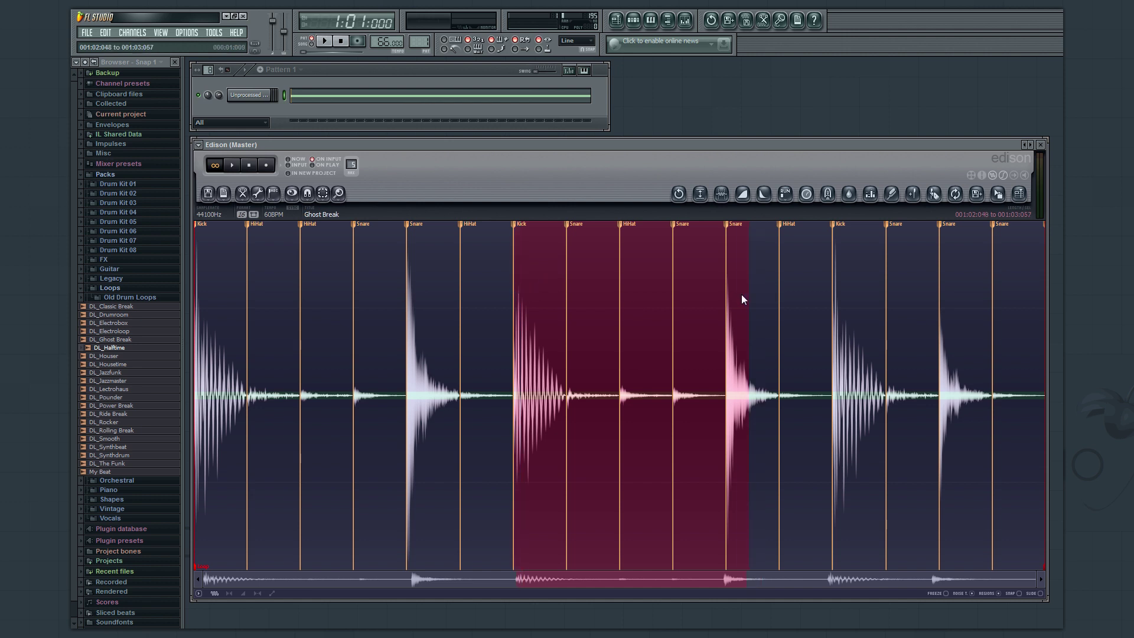
pyautogui.click(241, 193)
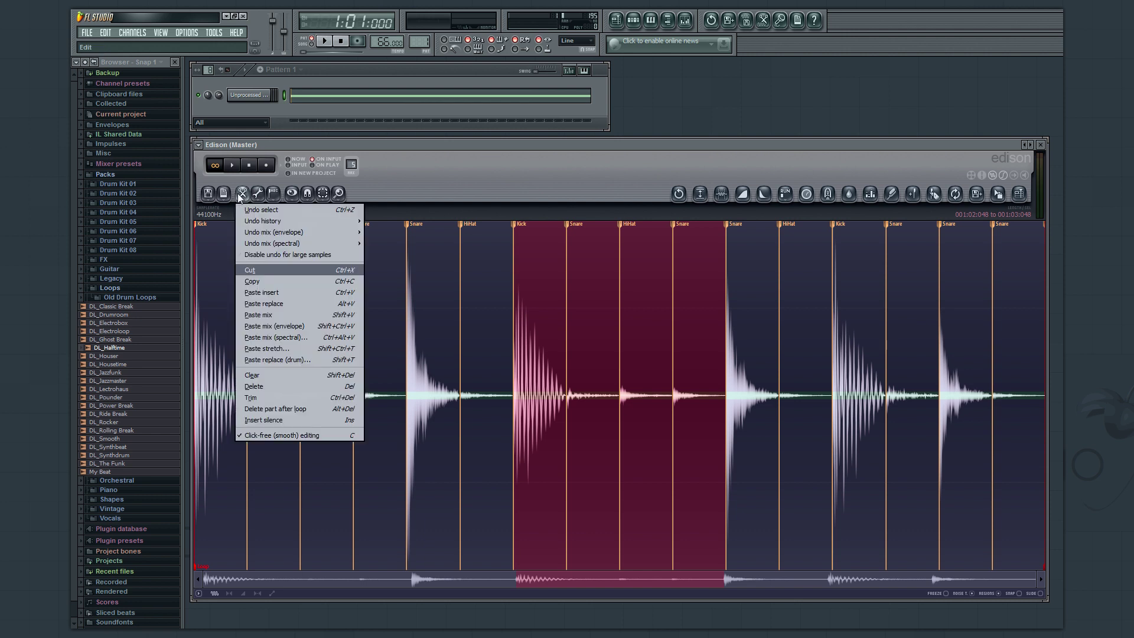
pyautogui.click(256, 281)
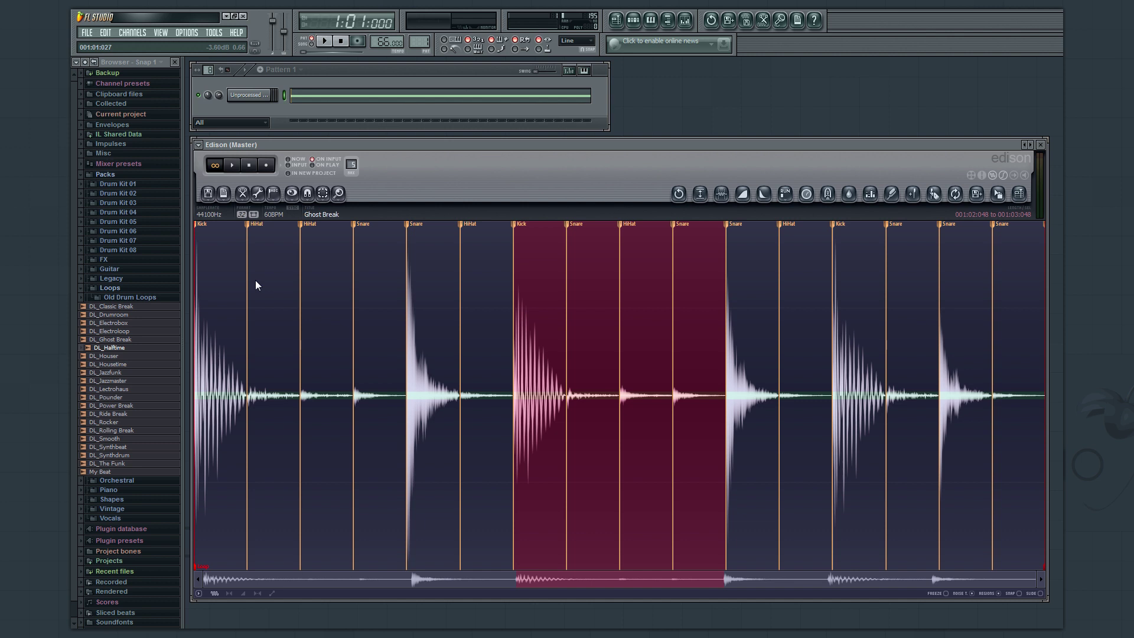
# - Paste-insert the copied range at the start of the current selection and undo the paste
pyautogui.click(242, 194)
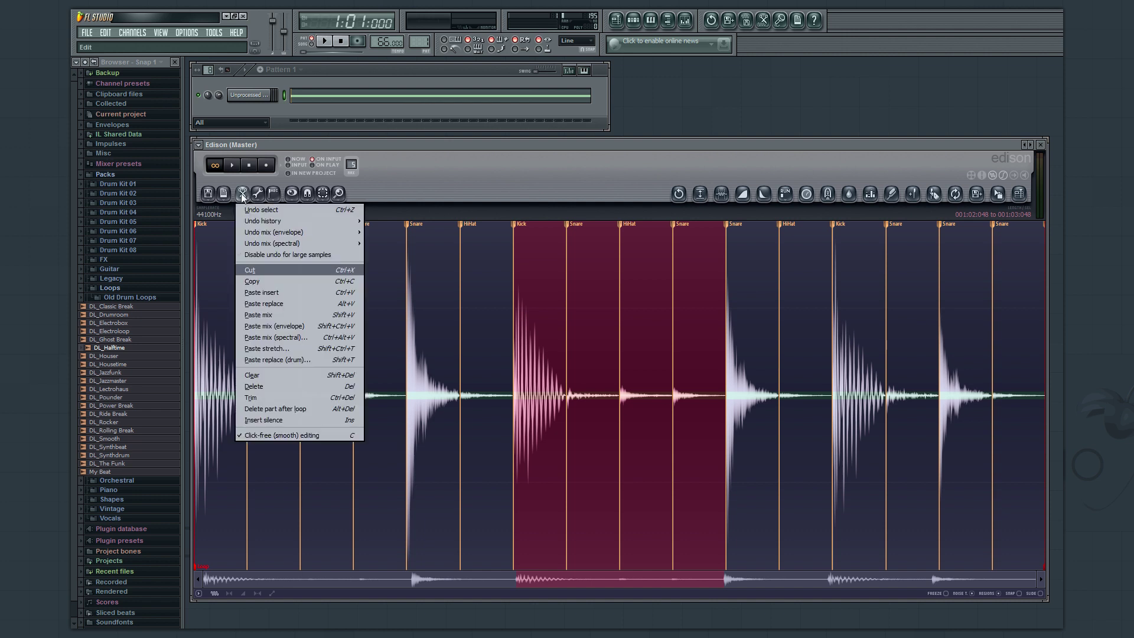
pyautogui.click(270, 296)
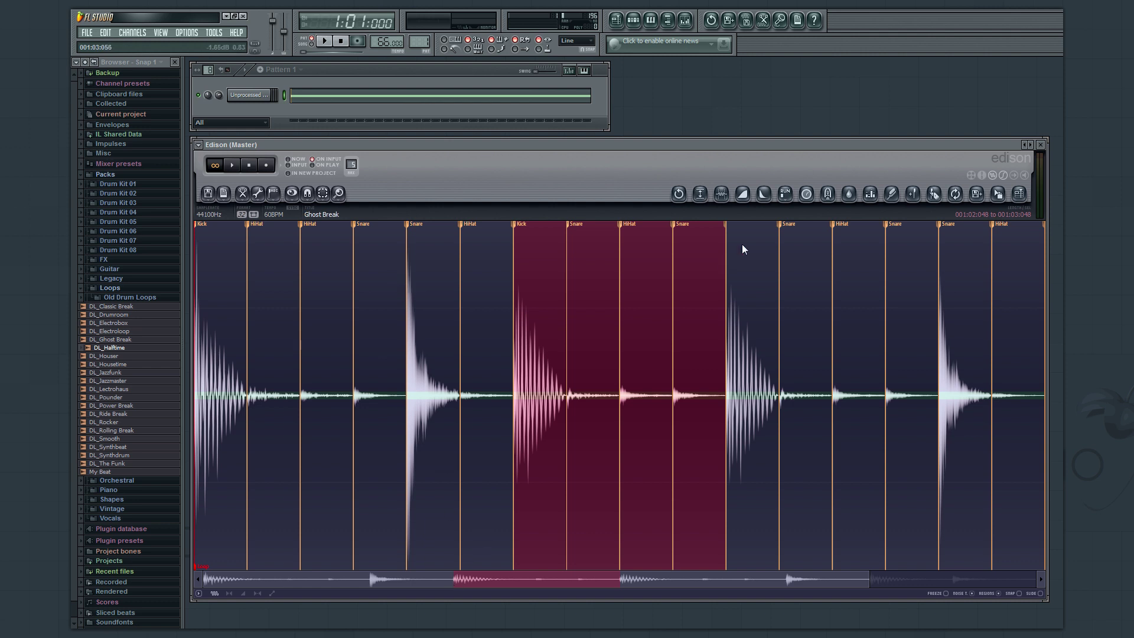
pyautogui.click(678, 194)
# - Deselect the range, paste-insert the copied audio at the end of the sample, and undo the paste
pyautogui.press('Escape')
pyautogui.click(243, 194)
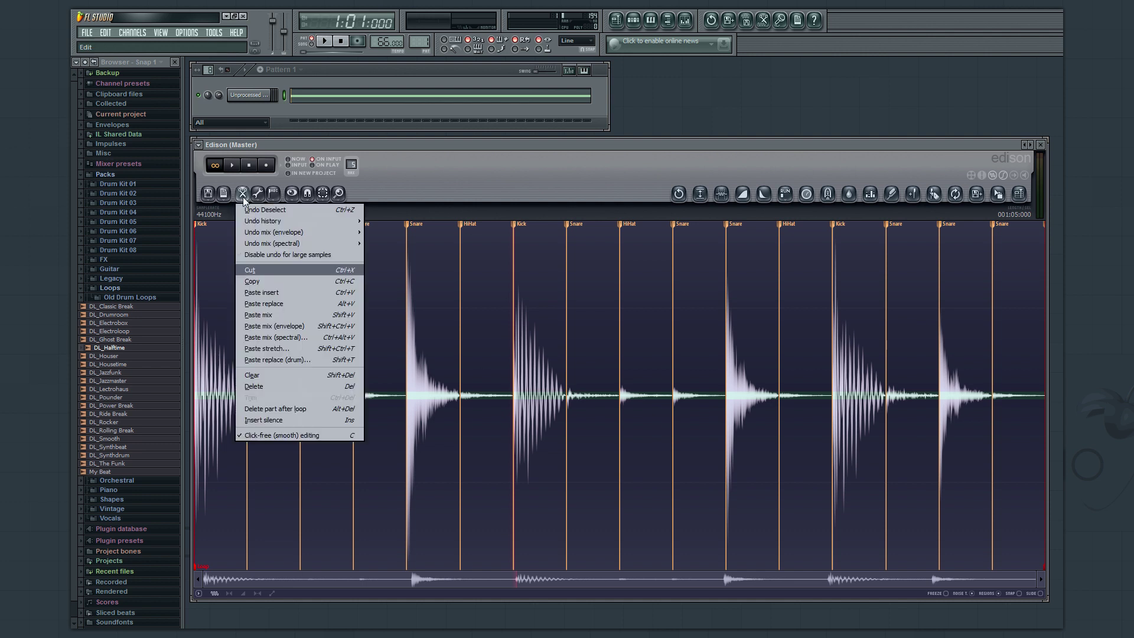
pyautogui.click(271, 290)
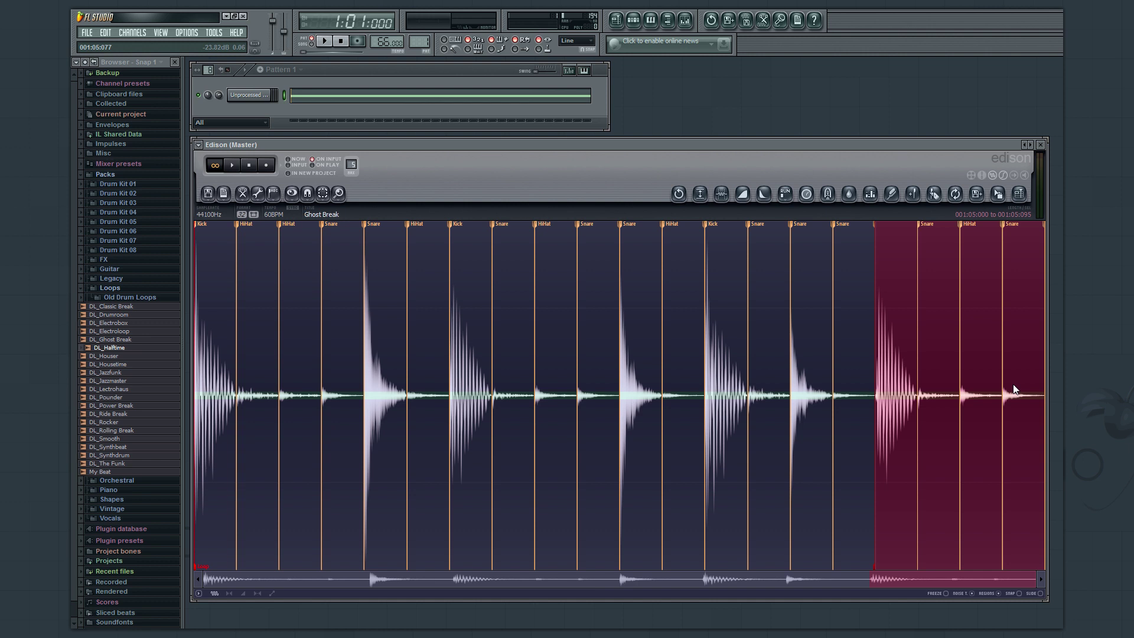
pyautogui.click(679, 193)
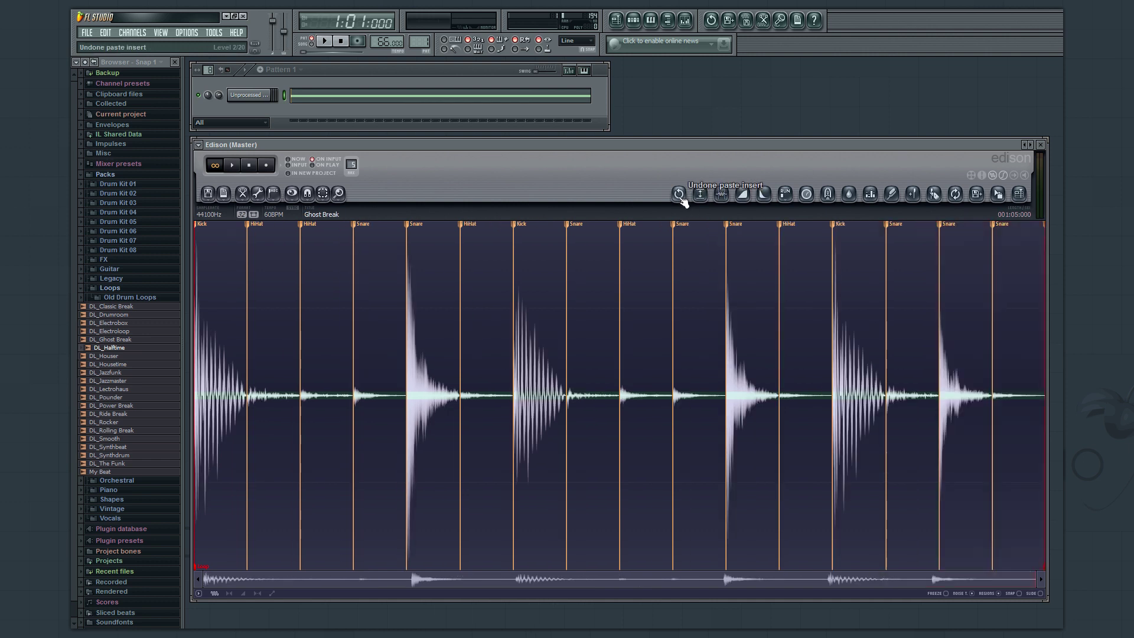
# - Select the range from the first loud Snare marker to the following Kick marker, paste-replace it with the copied audio, and undo the replacement
pyautogui.moveTo(405, 346); pyautogui.dragTo(511, 366)
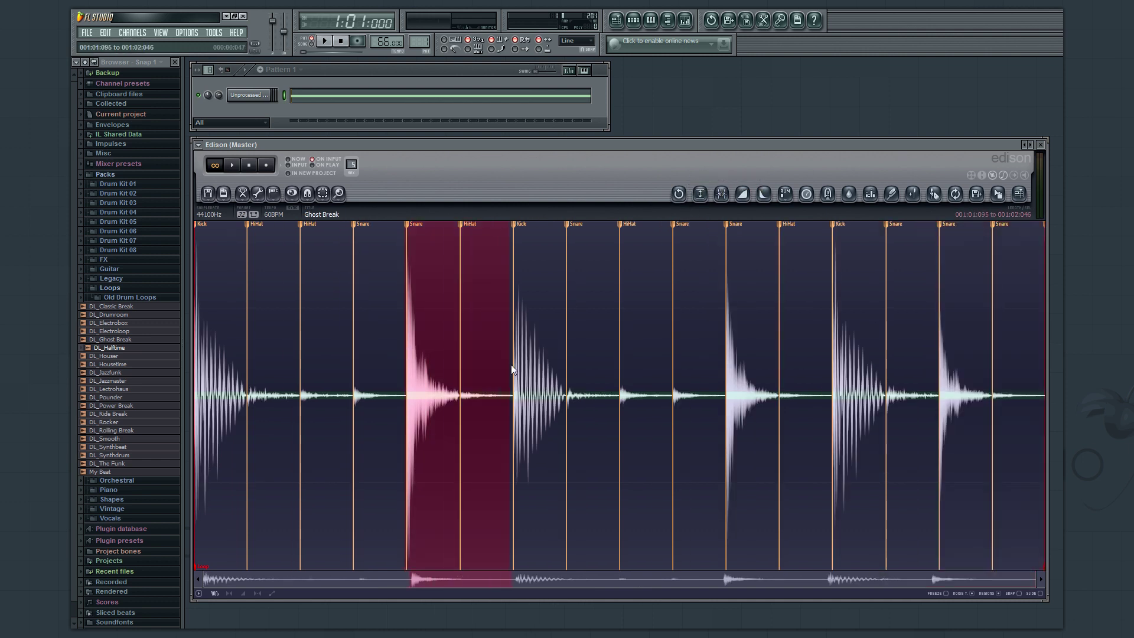
pyautogui.click(243, 193)
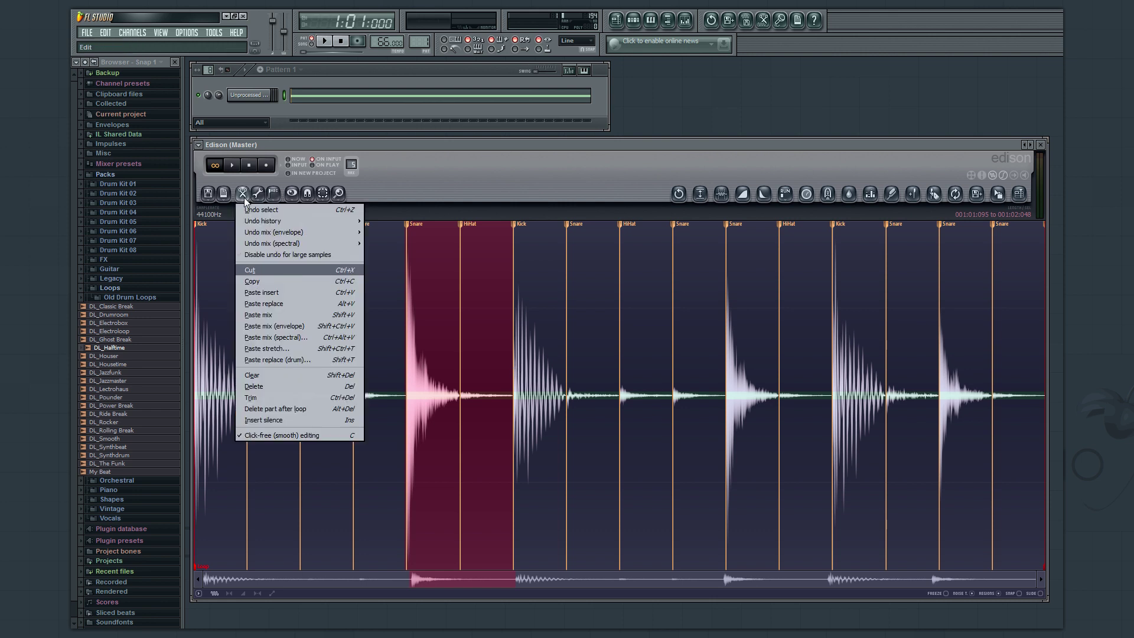
pyautogui.click(273, 303)
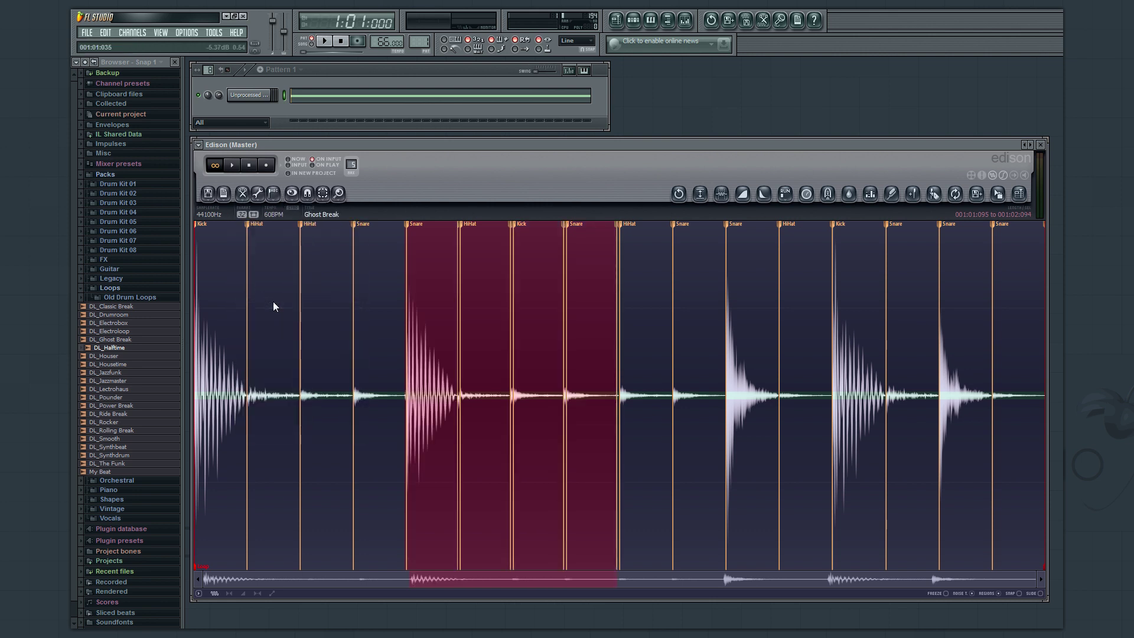
pyautogui.click(679, 194)
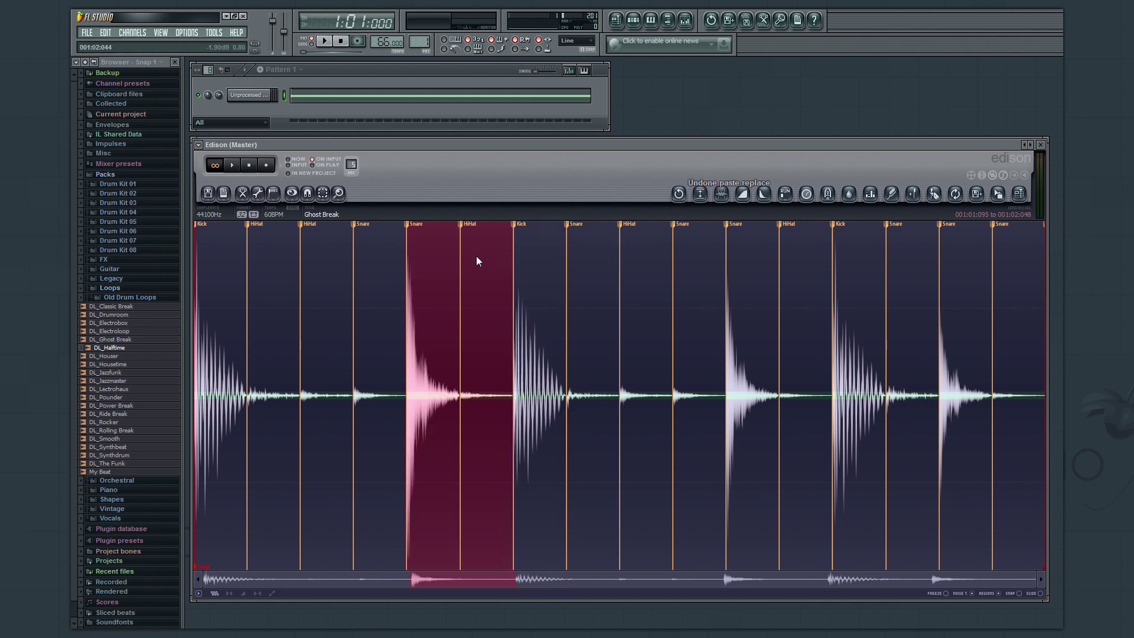
# - Paste-mix the copied audio into the selected Snare range, play the sample, and undo the mix
pyautogui.click(243, 194)
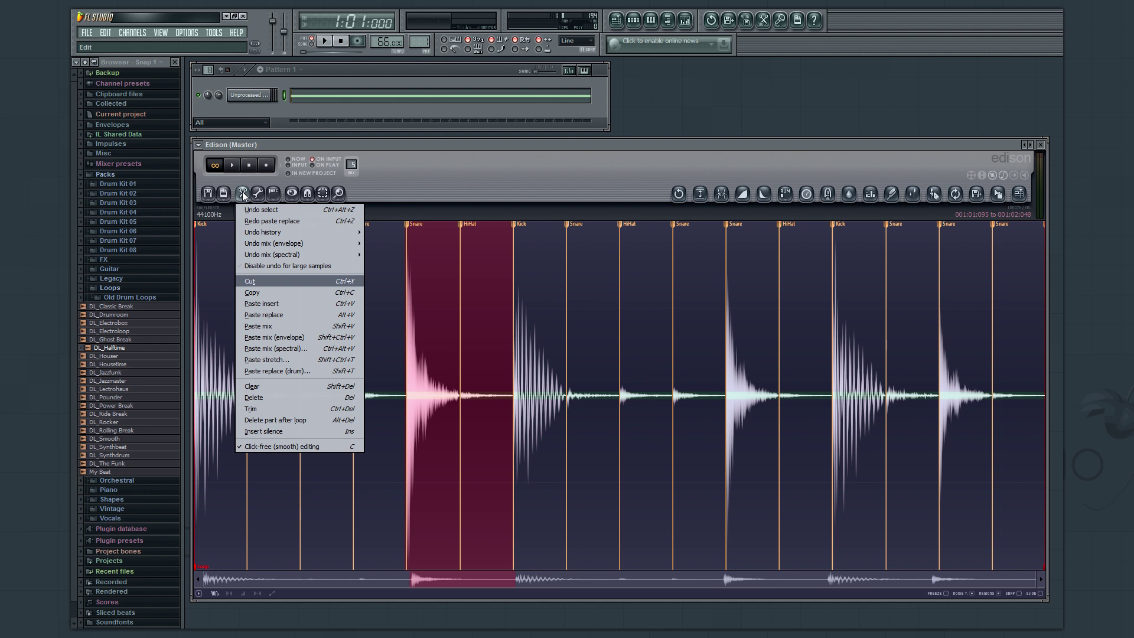
pyautogui.click(269, 326)
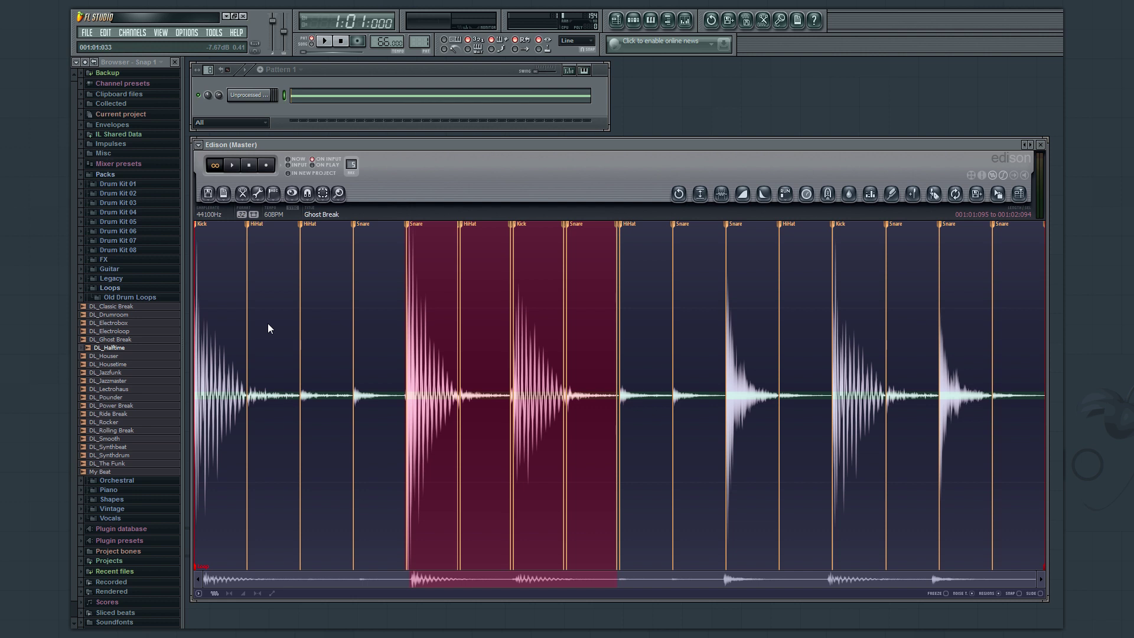
pyautogui.click(231, 166)
pyautogui.click(679, 195)
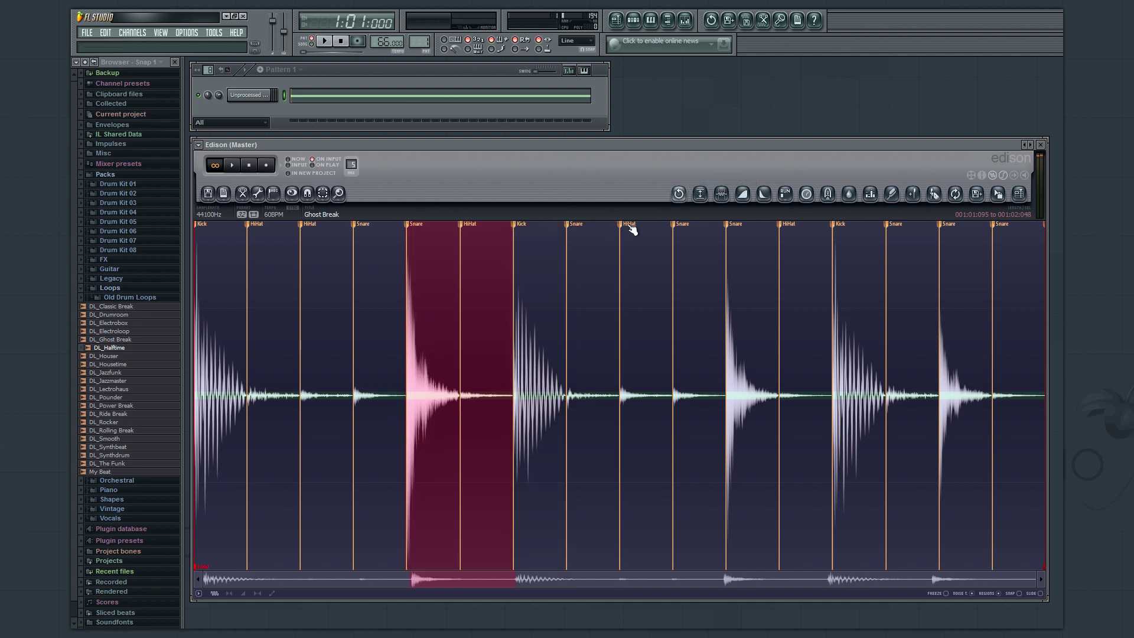
# - Paste-stretch the copied audio at the selection with a lower coarse pitch, previewing before and after the pitch change, and undo the paste
pyautogui.click(243, 195)
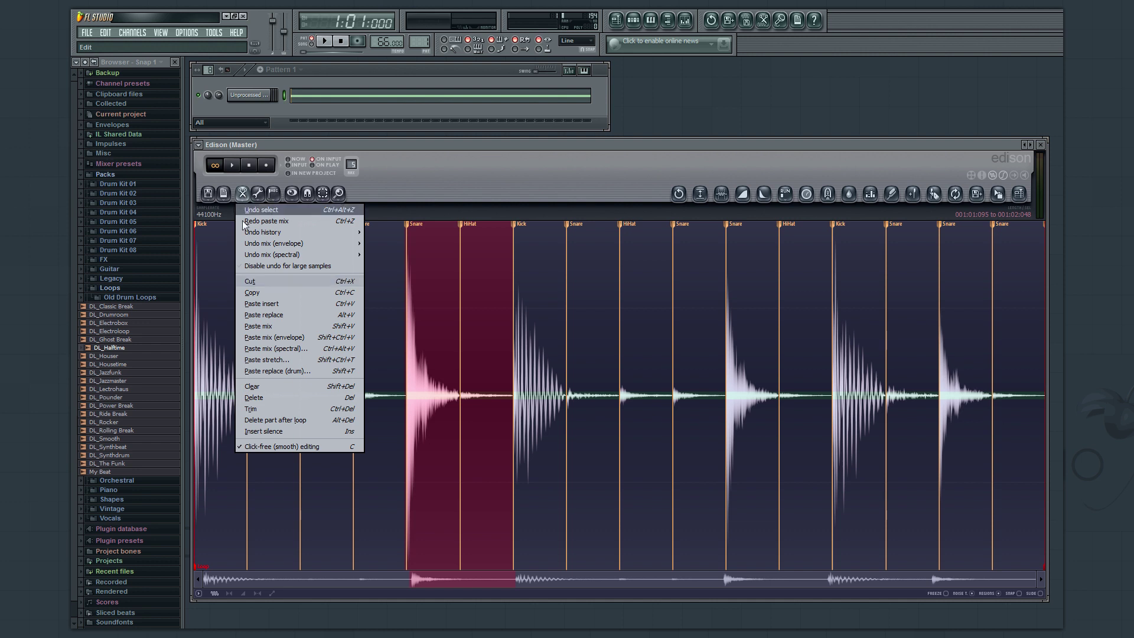
pyautogui.click(313, 359)
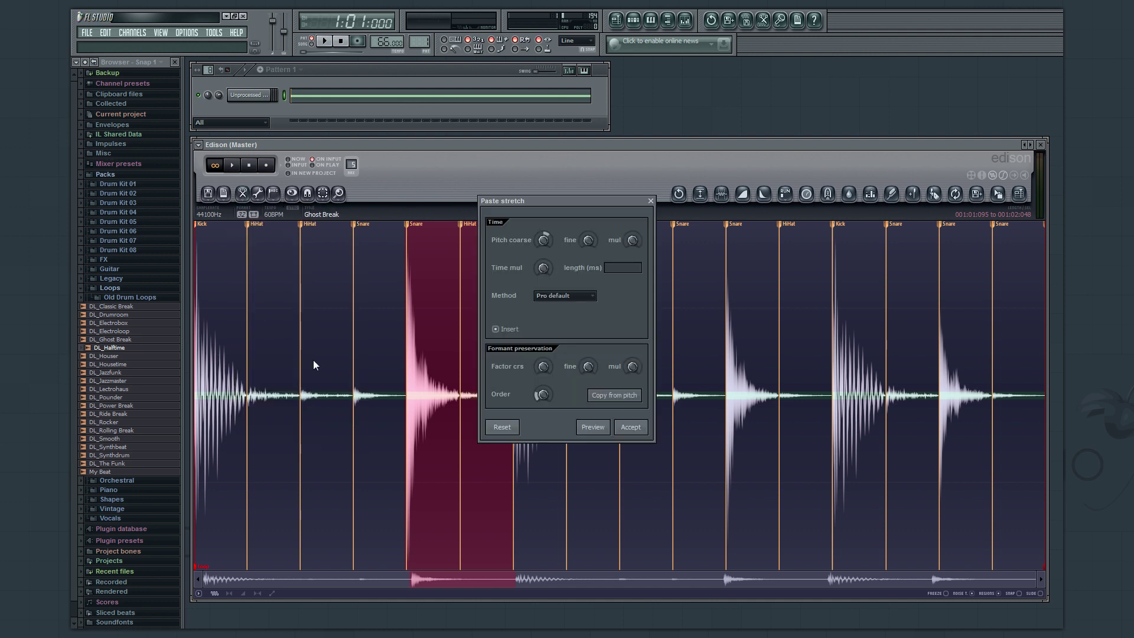
pyautogui.click(588, 431)
pyautogui.click(592, 426)
pyautogui.moveTo(545, 244); pyautogui.dragTo(543, 405)
pyautogui.click(600, 432)
pyautogui.click(636, 426)
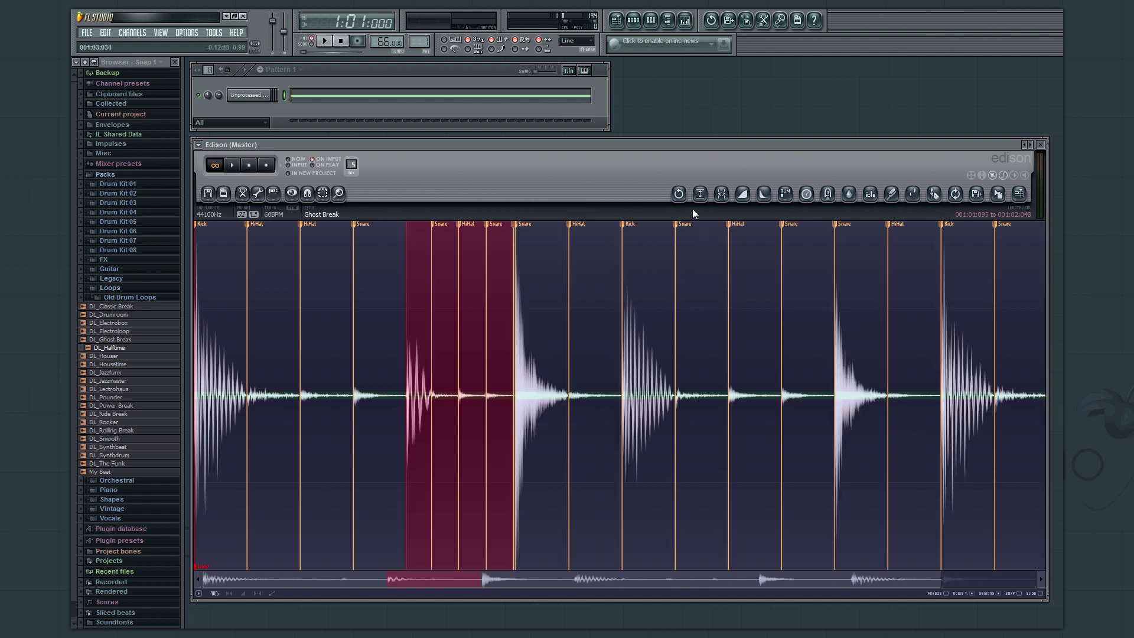
pyautogui.click(680, 194)
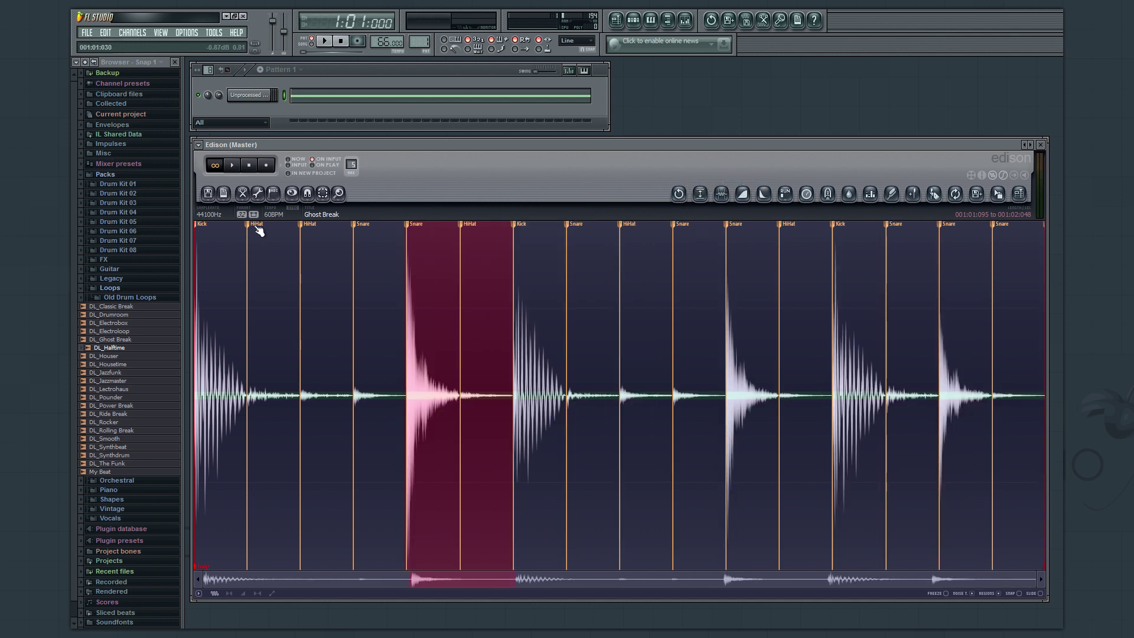
# - Clear the audio in the selected Snare range and undo the clearing
pyautogui.click(242, 193)
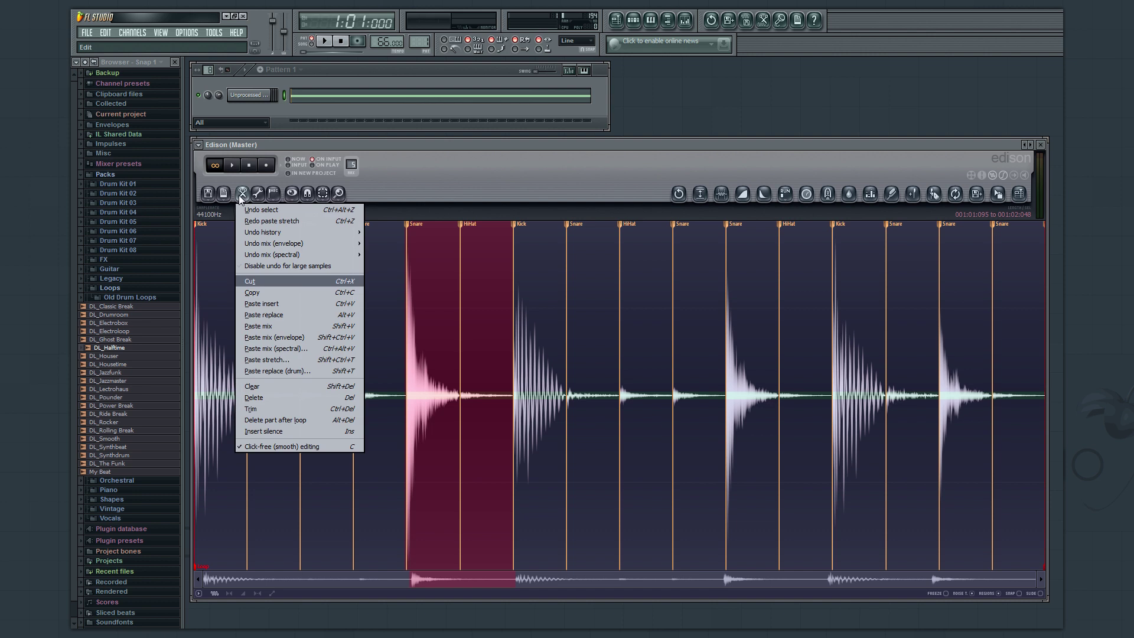
pyautogui.click(307, 388)
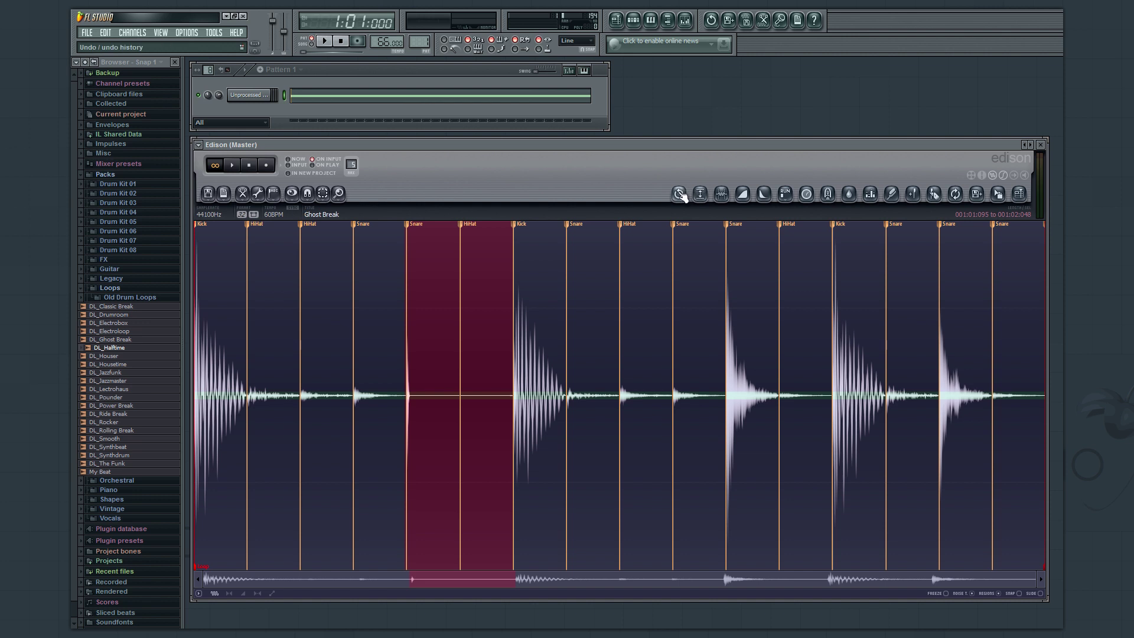
pyautogui.hotkey('ctrl', 'z')
# - Delete the selected Snare range from the sample and undo the deletion
pyautogui.click(244, 193)
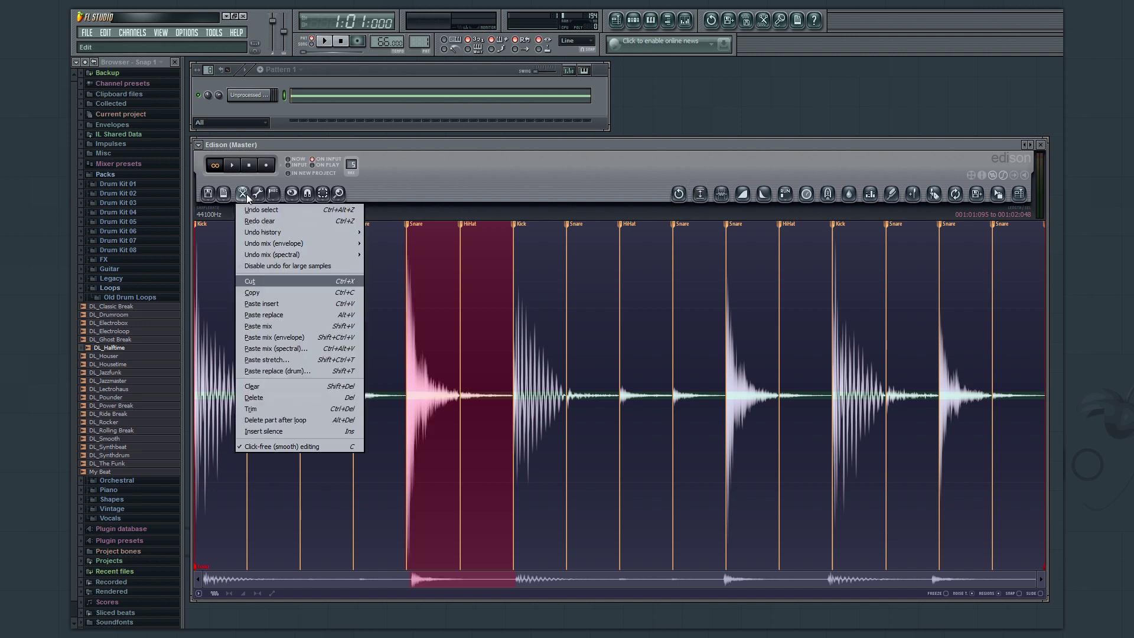
pyautogui.click(281, 397)
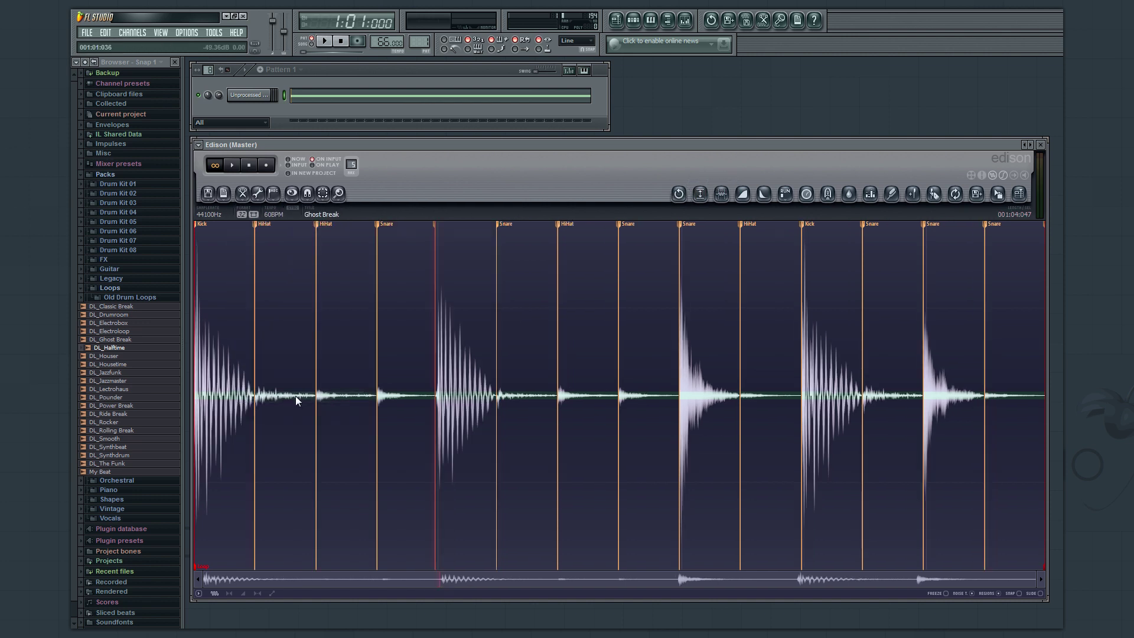
pyautogui.click(679, 193)
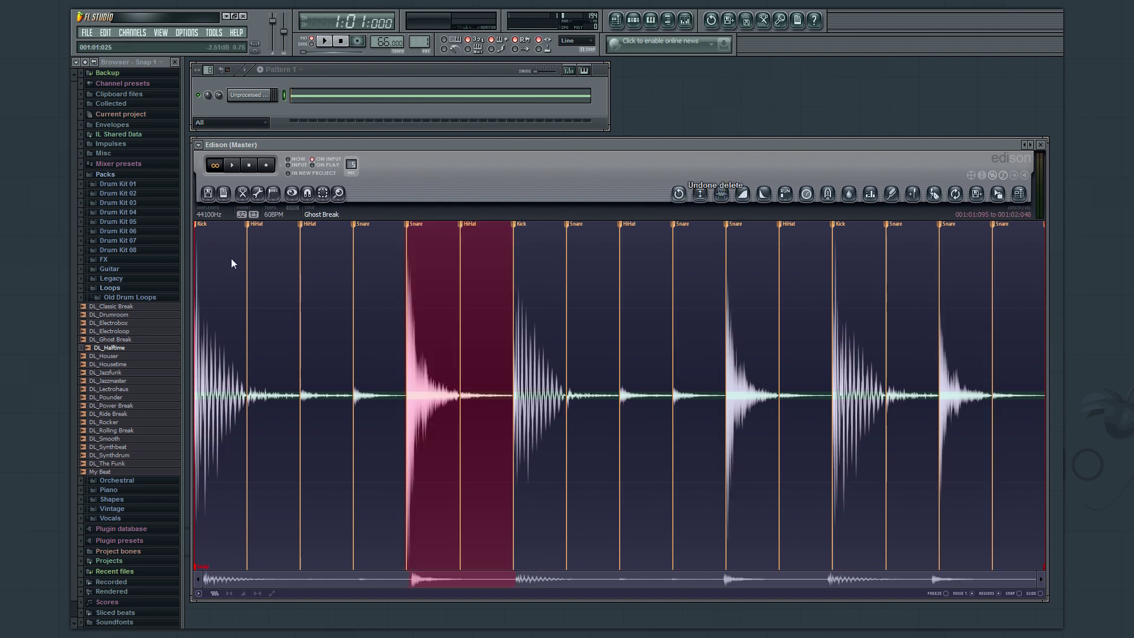
# - Trim the sample down to the selected Snare range and undo the trim
pyautogui.click(242, 193)
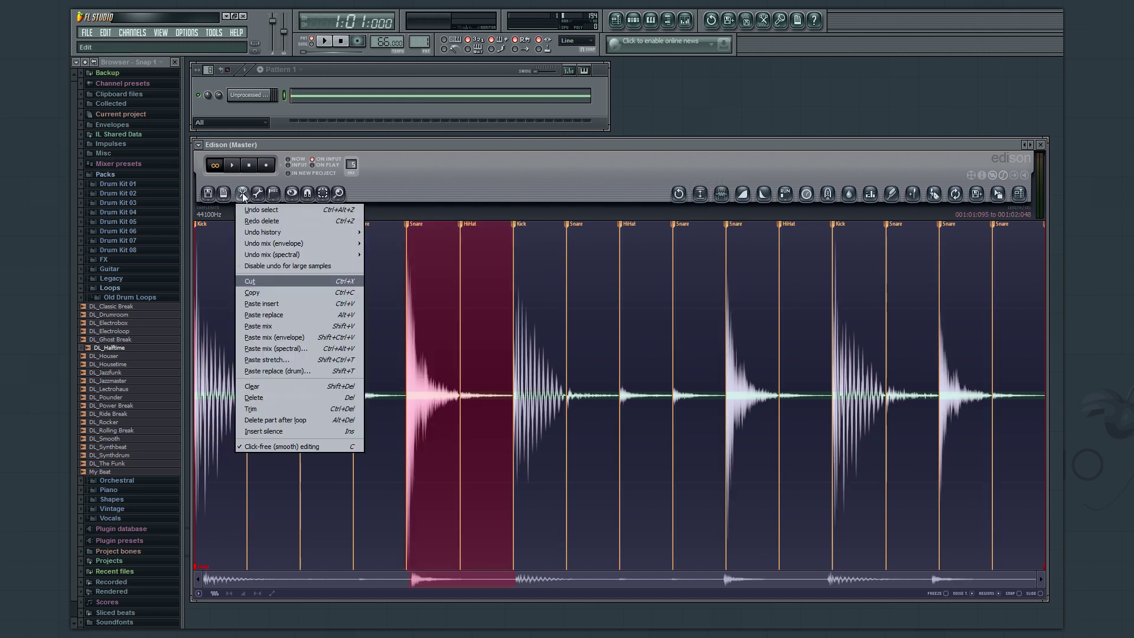
pyautogui.click(287, 409)
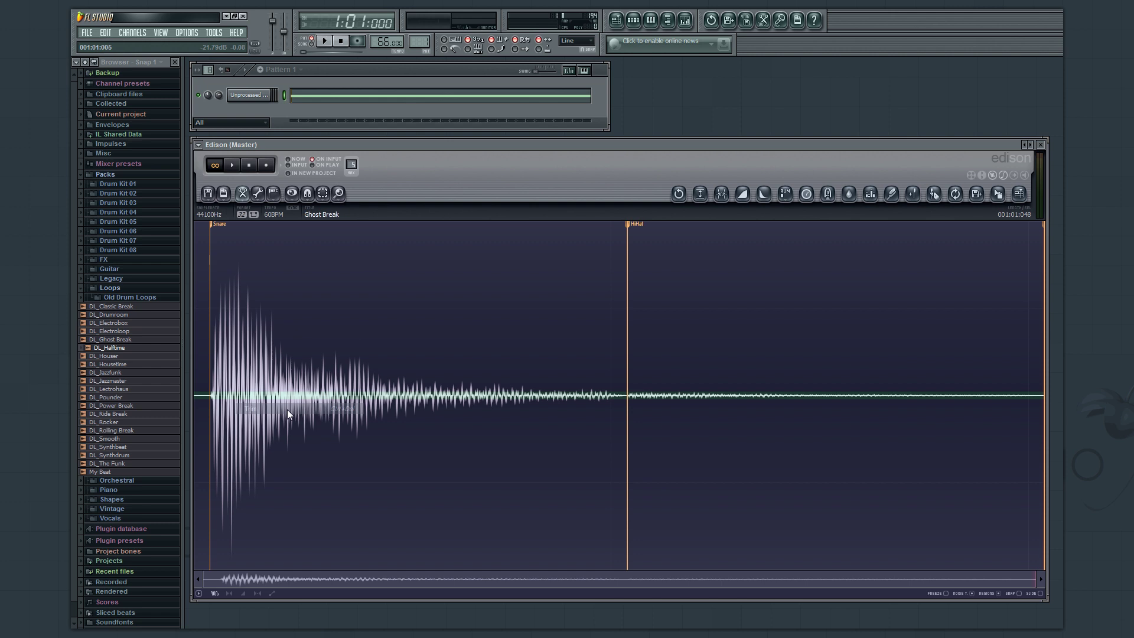
pyautogui.click(679, 194)
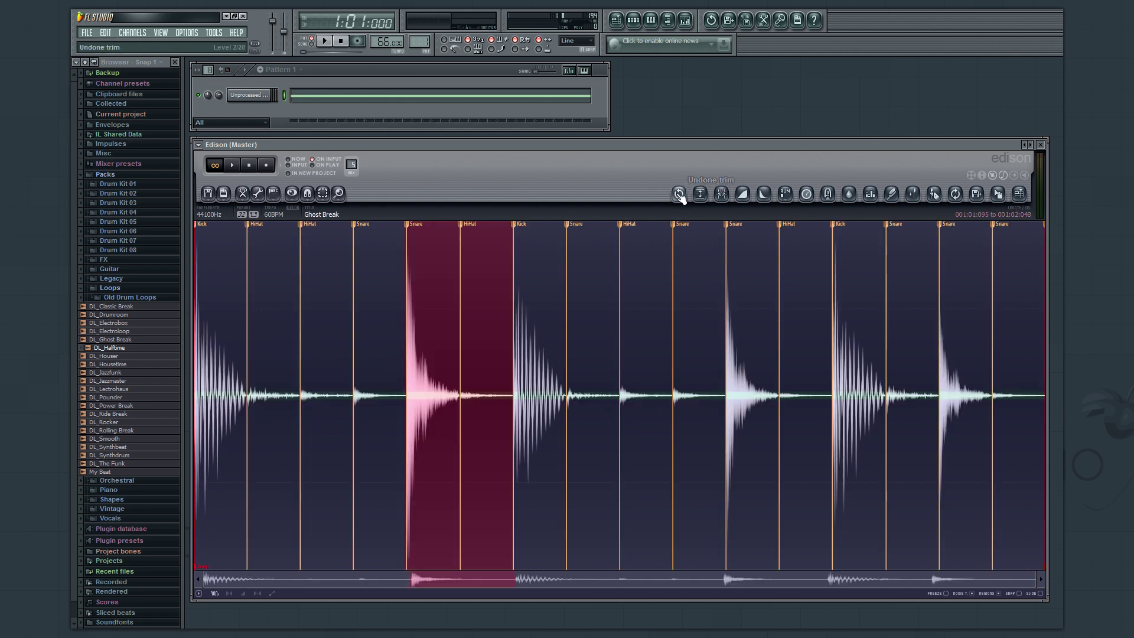
# - Insert silence the length of the selection ahead of the selected Snare hit and undo the insertion
pyautogui.click(242, 193)
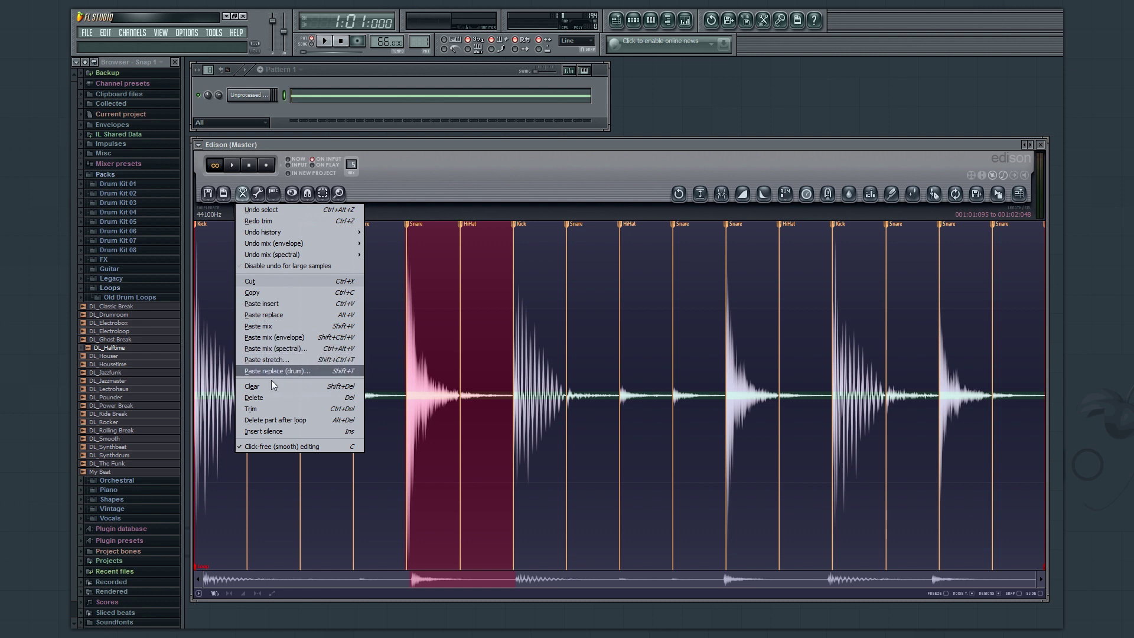
pyautogui.click(277, 431)
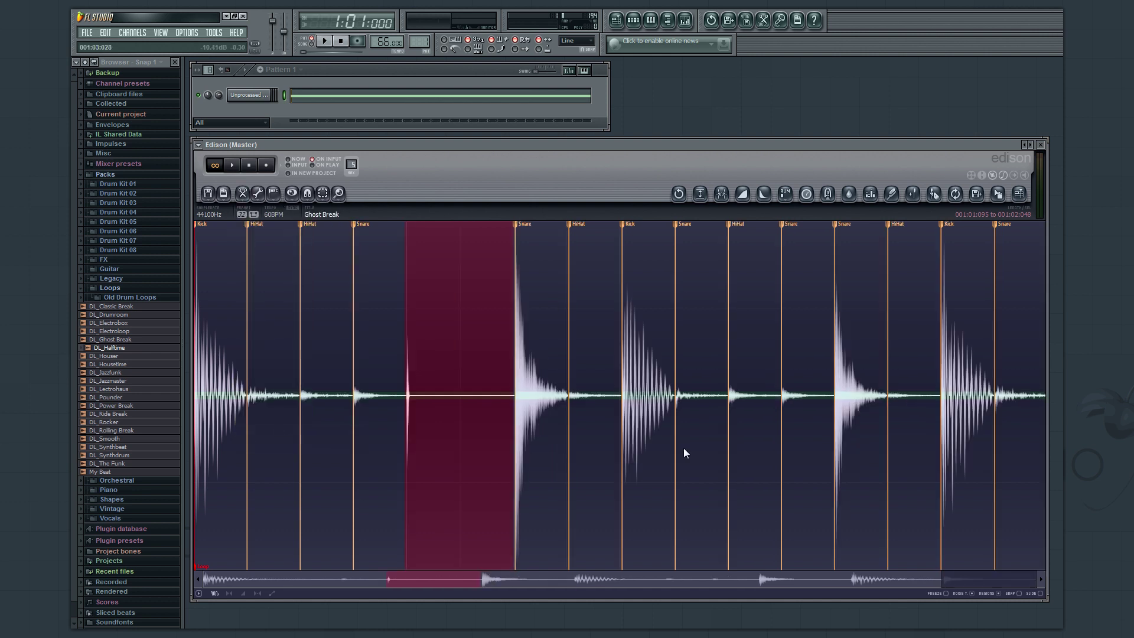
pyautogui.moveTo(942, 581); pyautogui.dragTo(1043, 581)
pyautogui.click(679, 193)
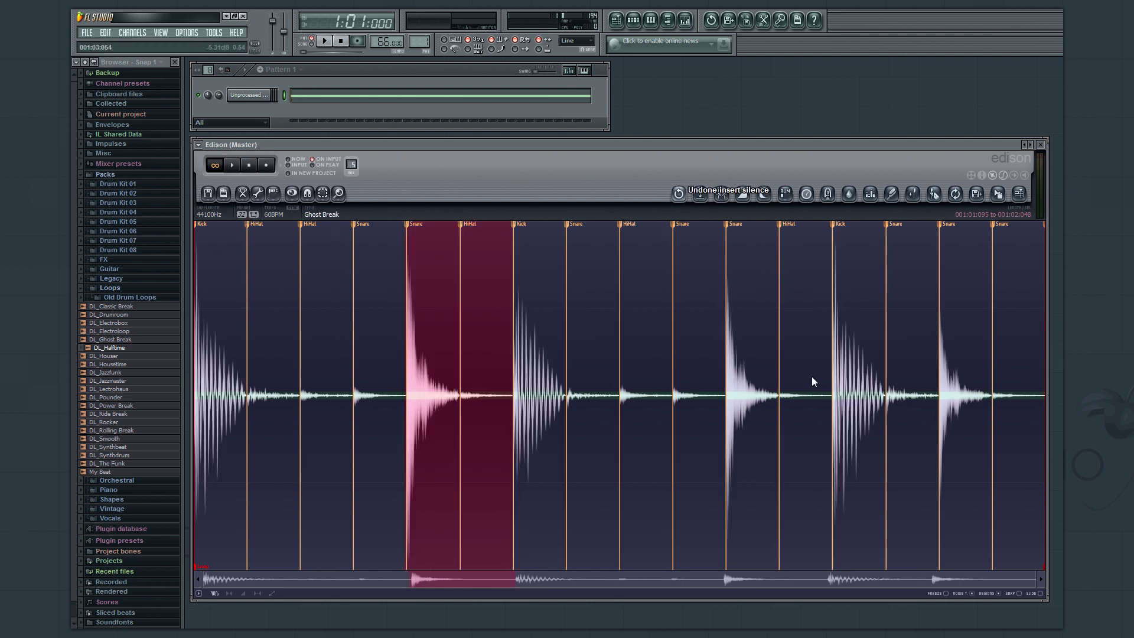